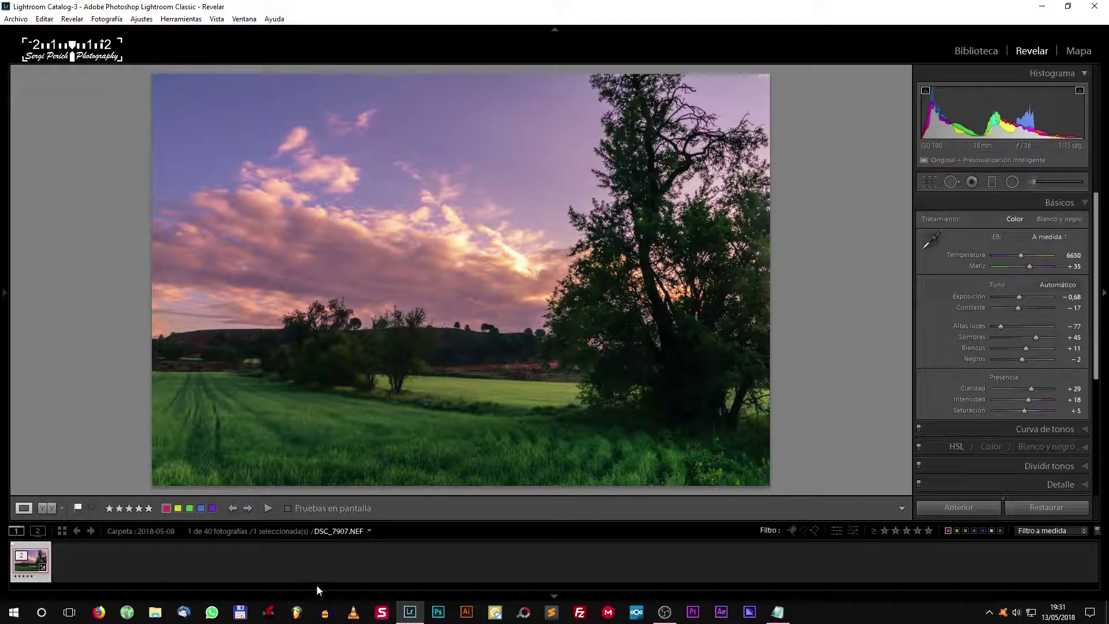
- Reset the photo with Restaurar, zeroing every Develop adjustment from the earlier grade
click(1048, 506)
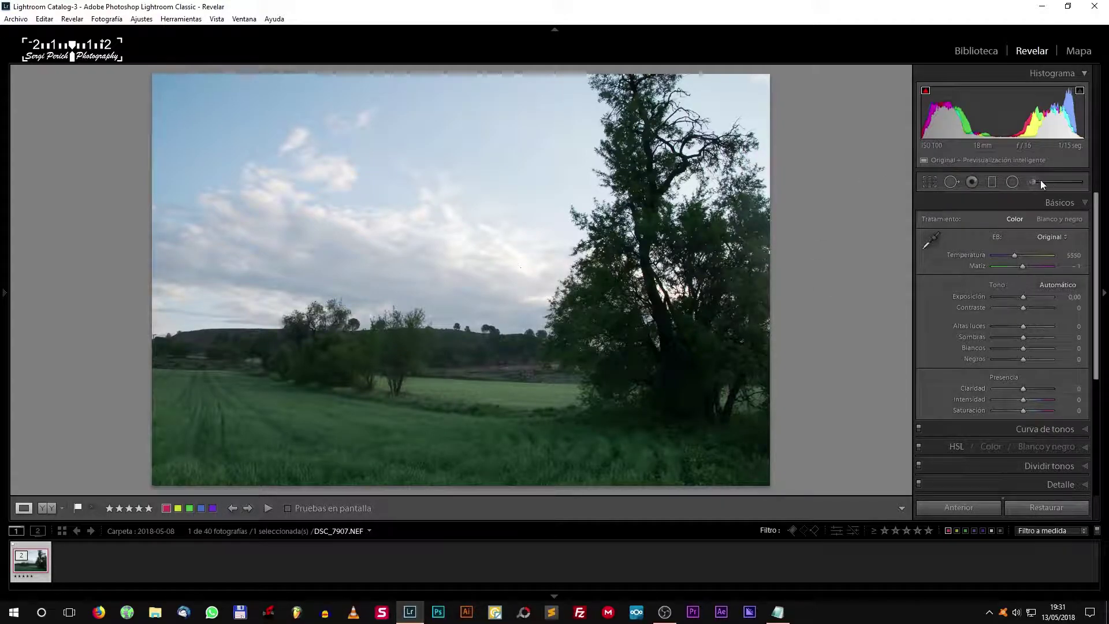
- Set camera calibration to Camera Standard, blue primary saturation +100 and red primary saturation +35
click(1052, 201)
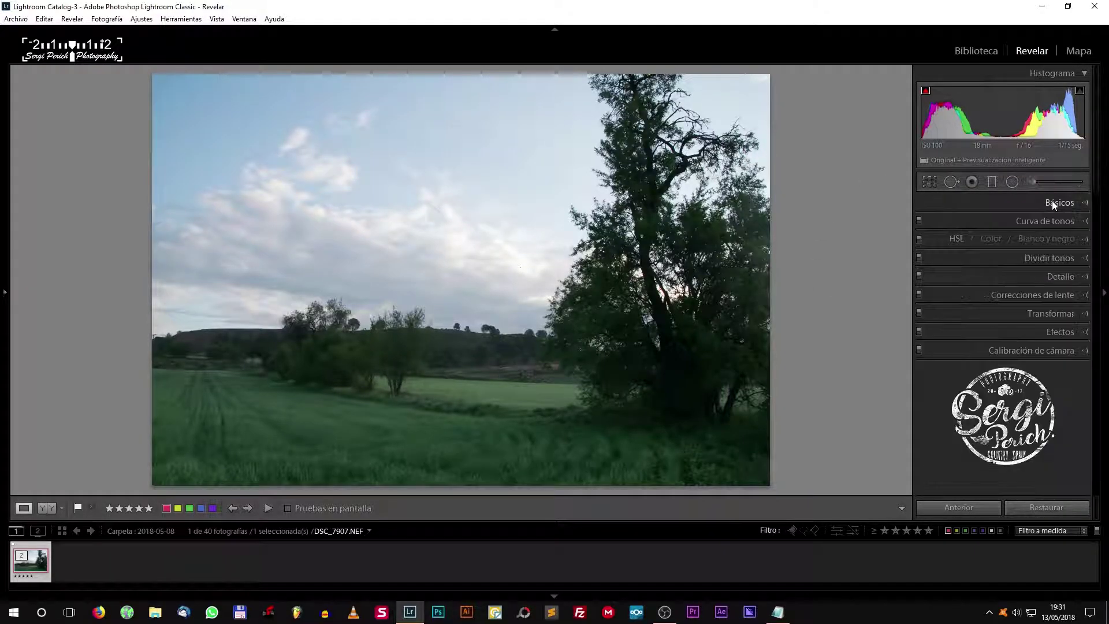
click(1037, 350)
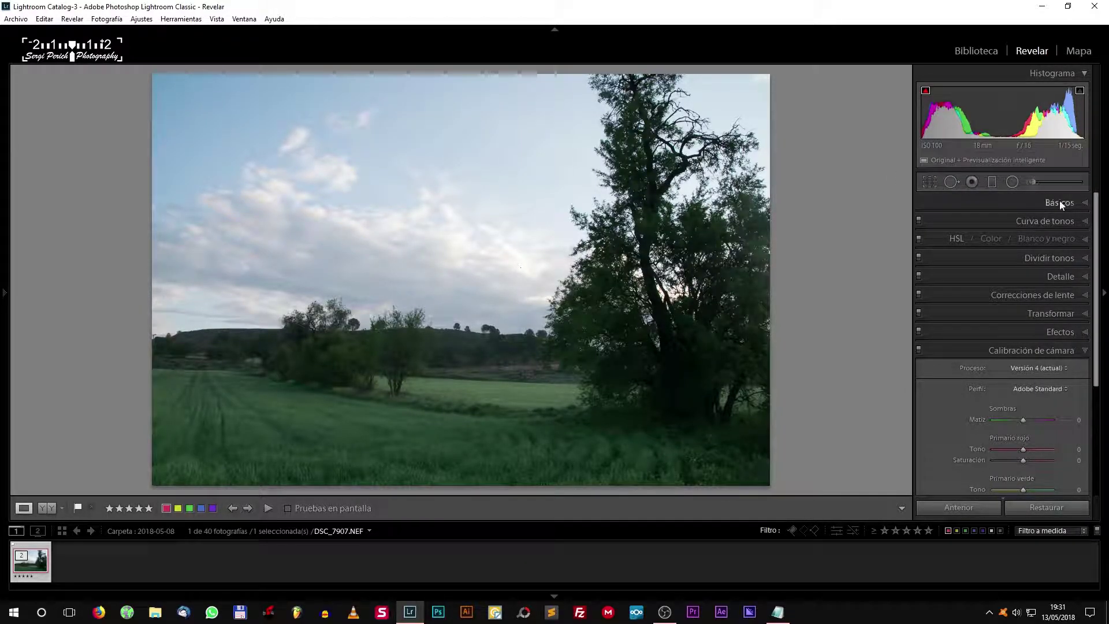
scroll(1020, 388, down, 3)
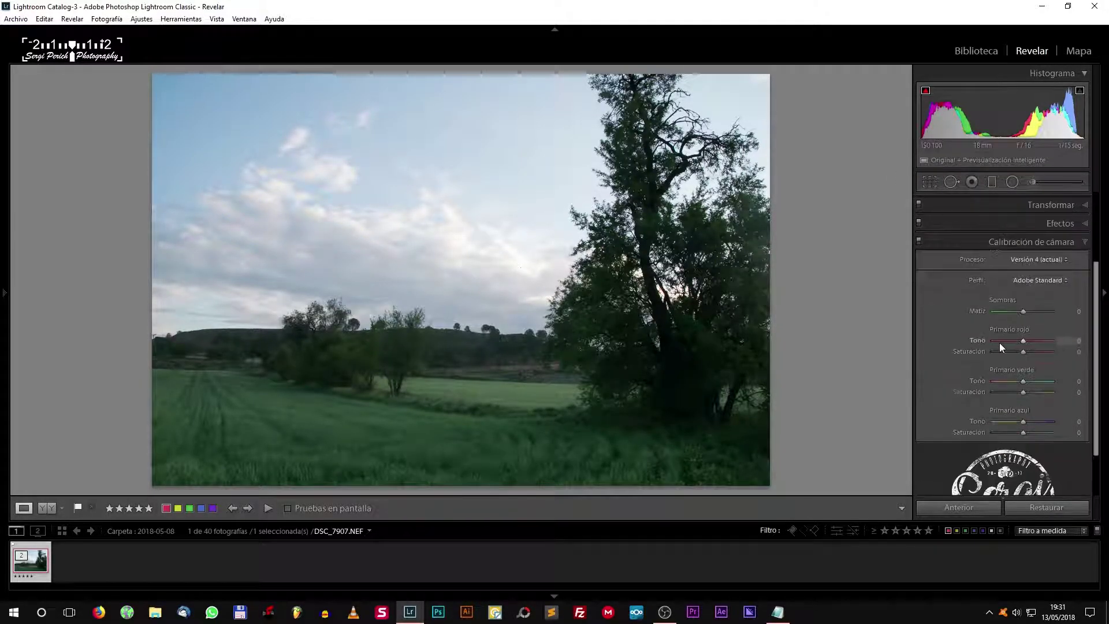
click(1044, 281)
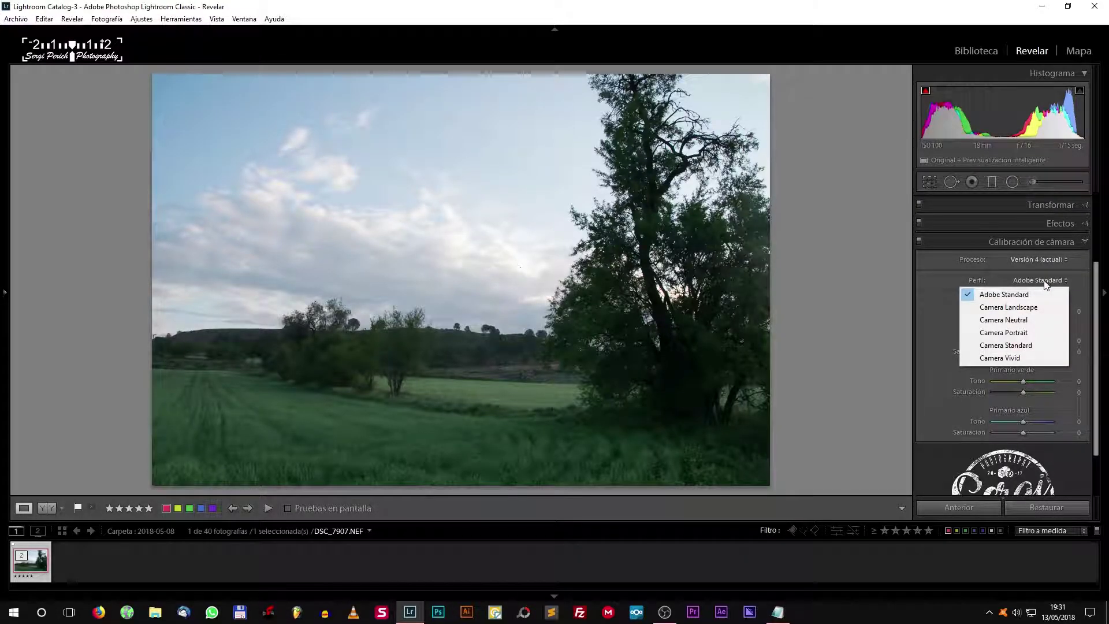
click(998, 346)
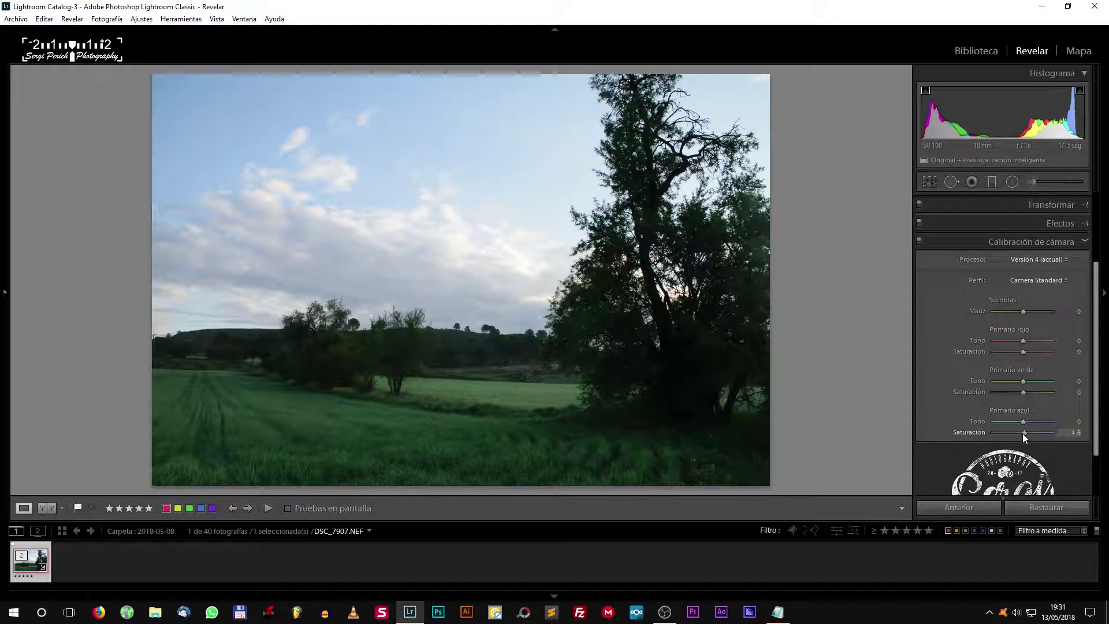
drag(1023, 433, 1059, 464)
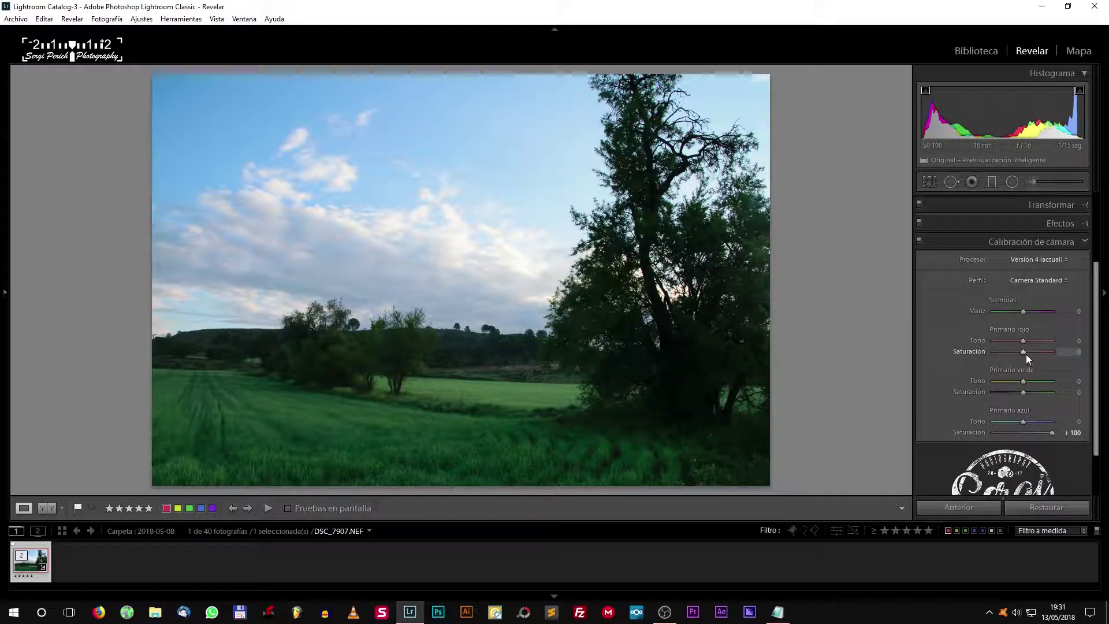
drag(1025, 352, 1034, 351)
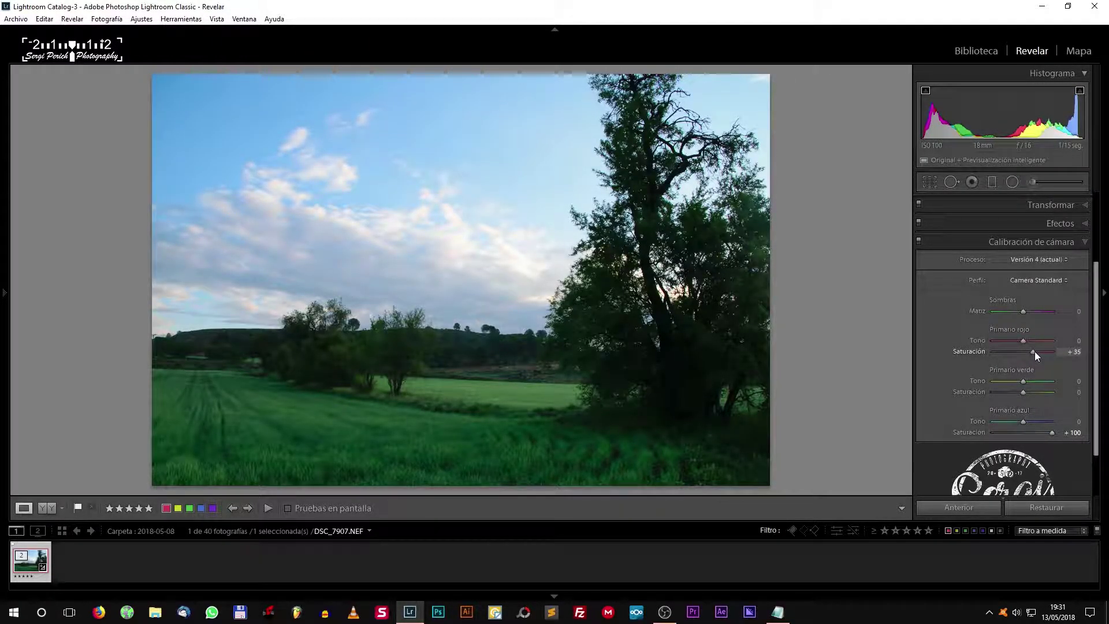
click(1042, 239)
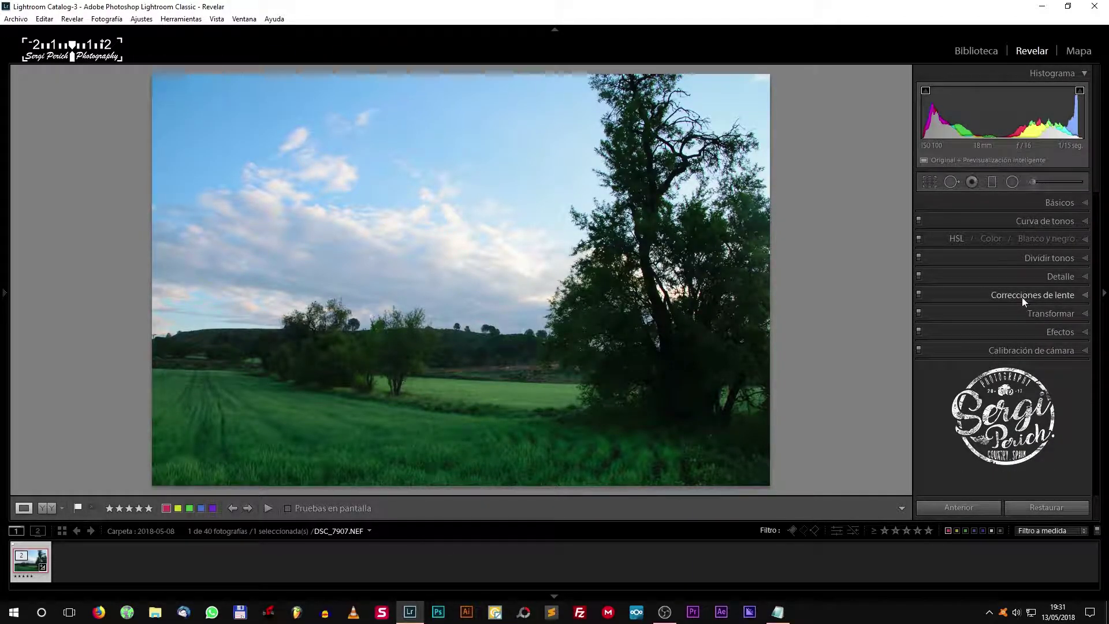
- Enable lens profile corrections in the Lens Corrections panel
click(1021, 297)
click(951, 340)
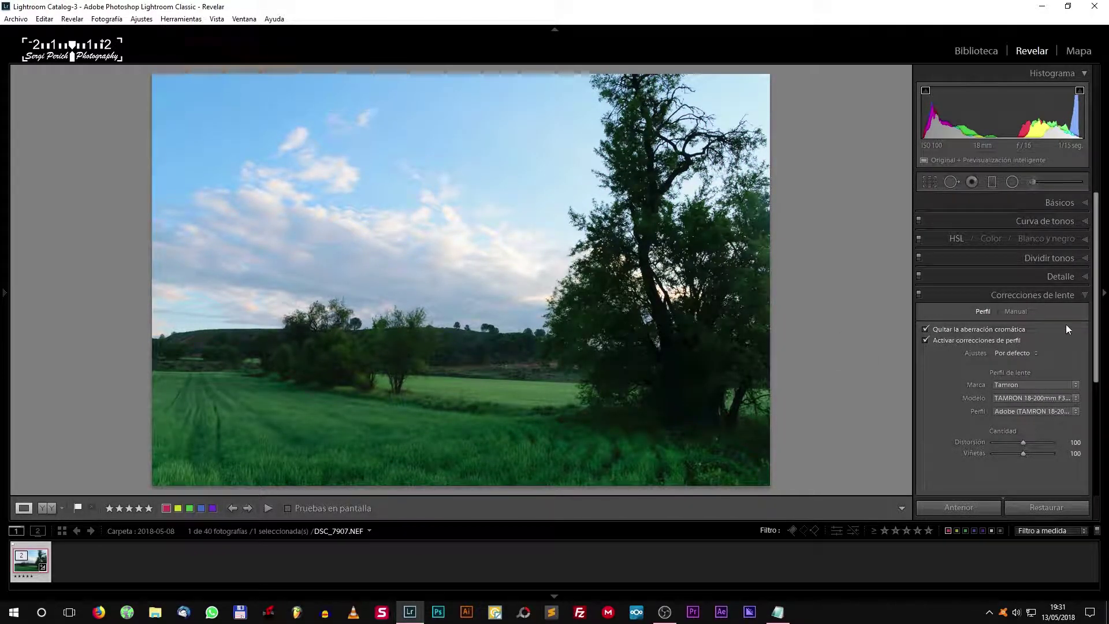
click(1021, 295)
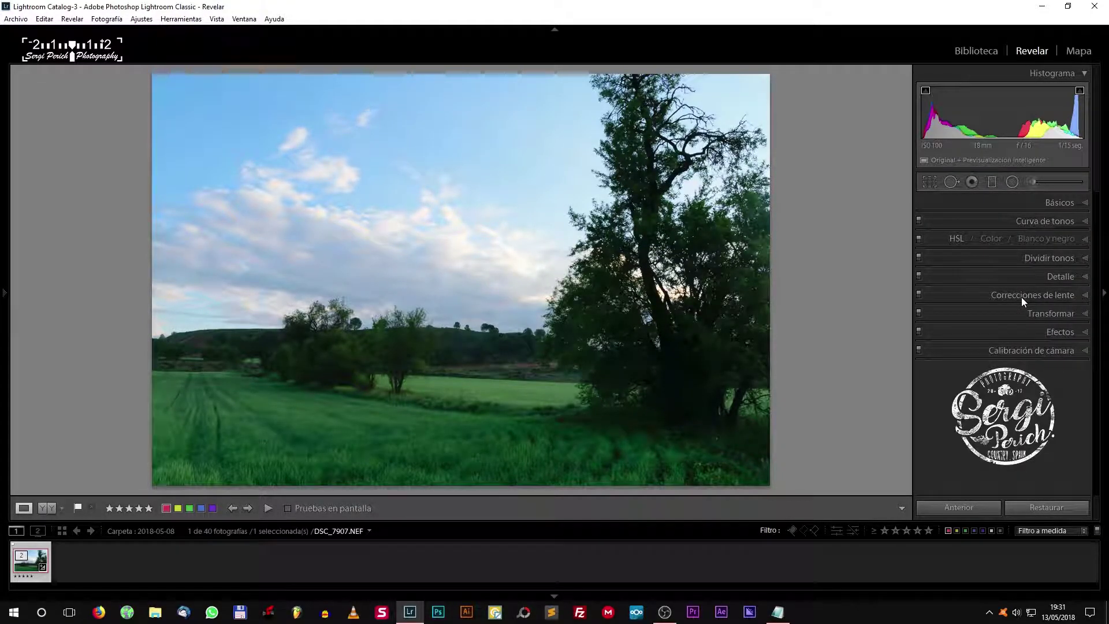
- Pick an olive-yellow highlight tint (hue 52) and a blue shadow tint (hue 215) in Split Toning
click(1027, 257)
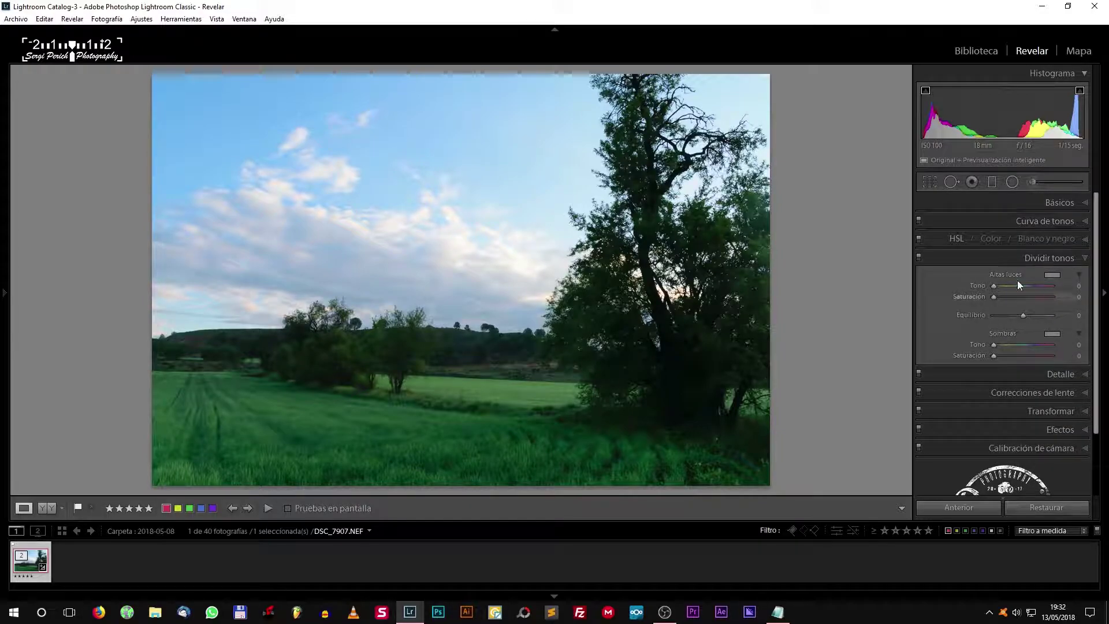
click(1051, 277)
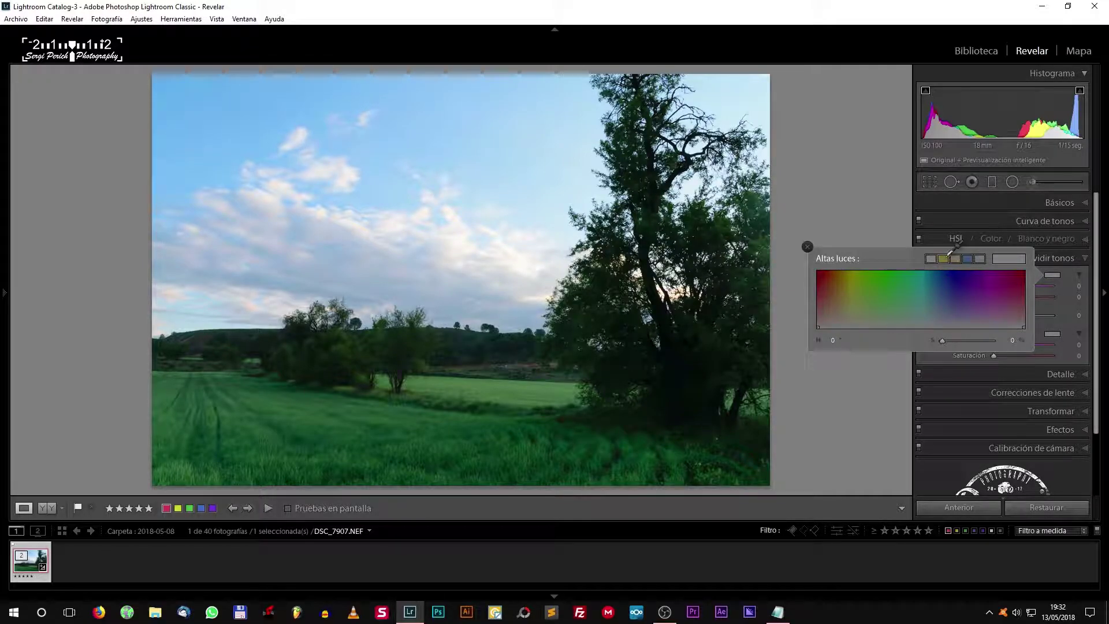
click(947, 255)
click(1032, 327)
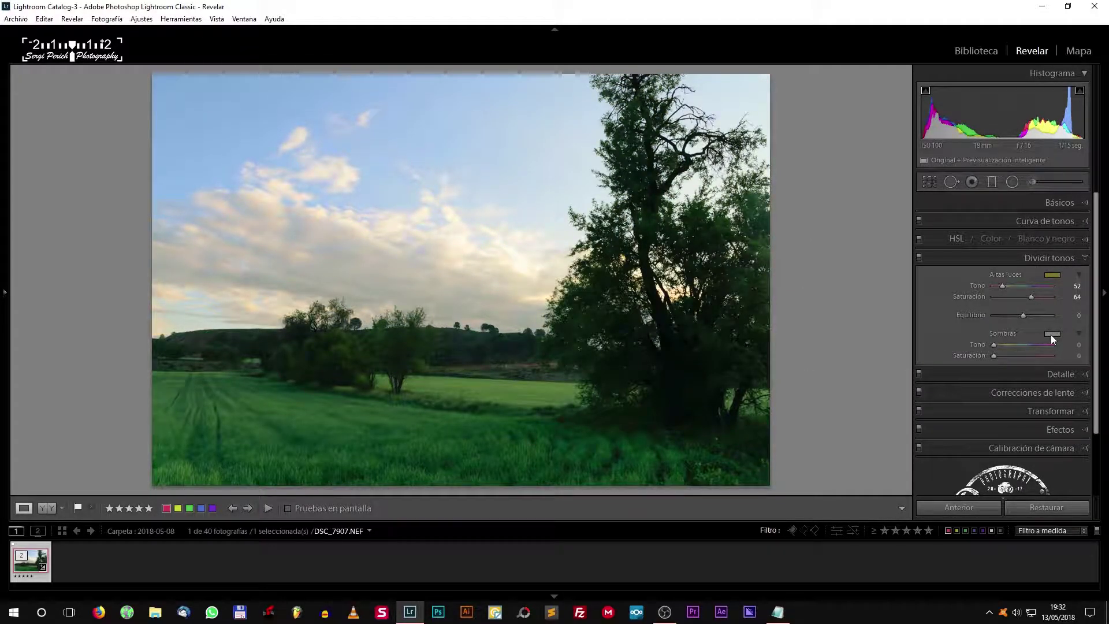
click(1052, 335)
click(967, 317)
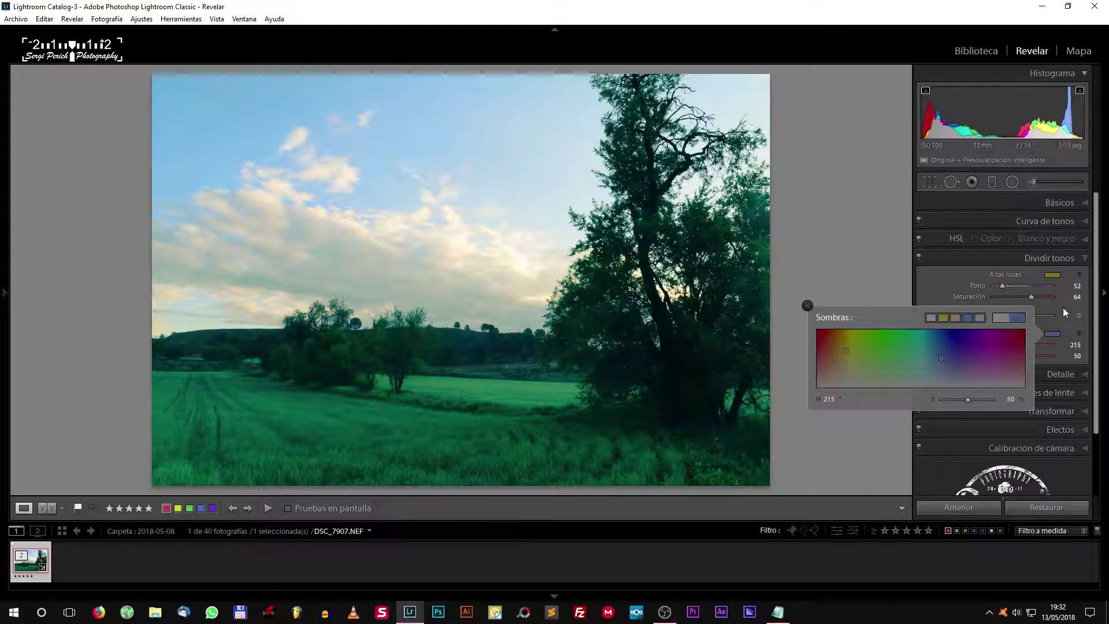
click(1077, 298)
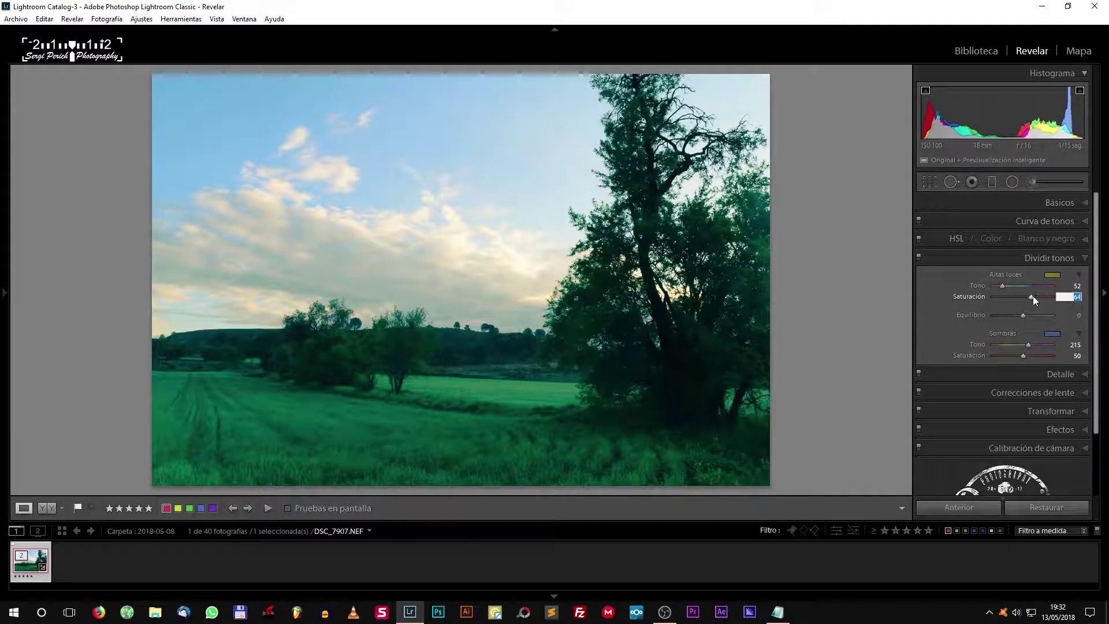
- Lower both tint saturations to 10, set balance to −9, and compare before/after
drag(1033, 296, 999, 296)
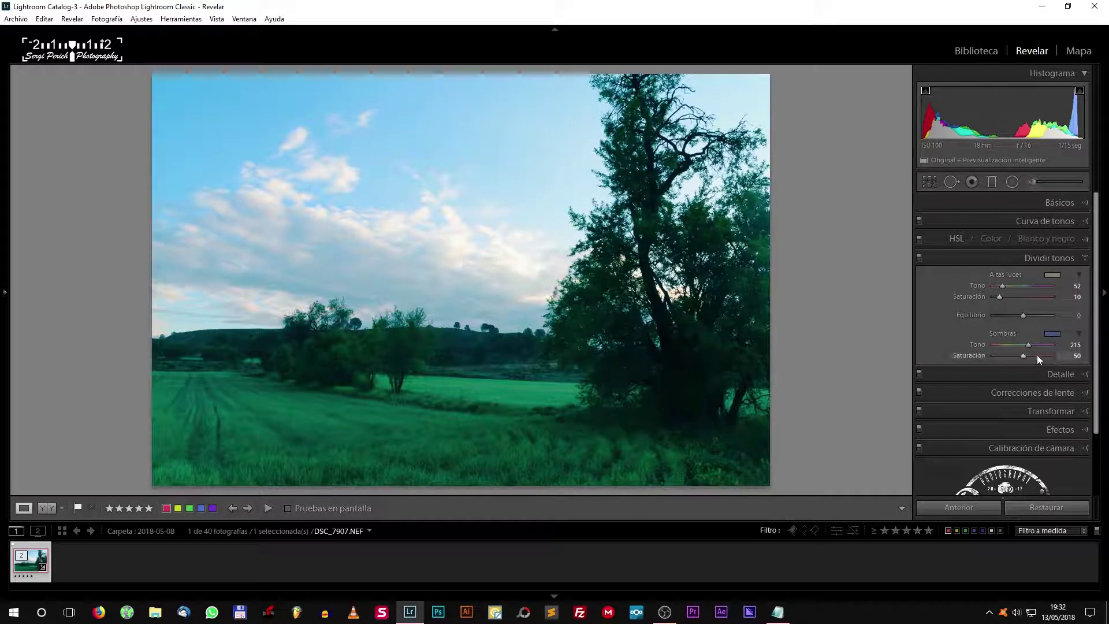
drag(1020, 358, 998, 355)
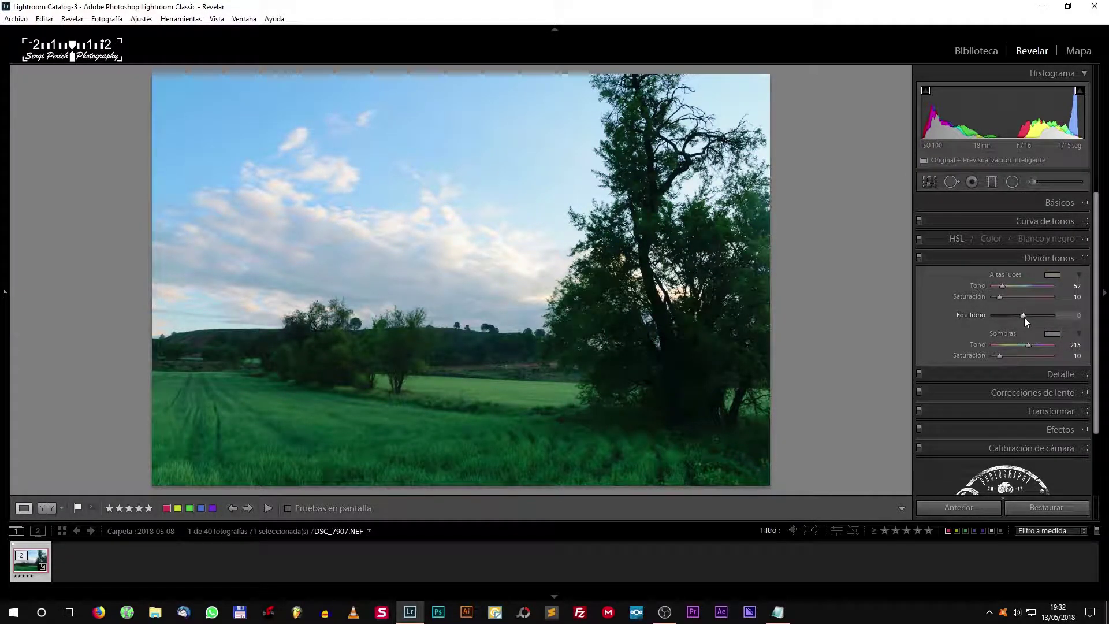
mouse_move(1024, 317)
mouse_down()
mouse_move(1050, 317)
mouse_move(997, 315)
mouse_move(1020, 316)
mouse_up()
drag(1021, 316, 1021, 316)
key(y)
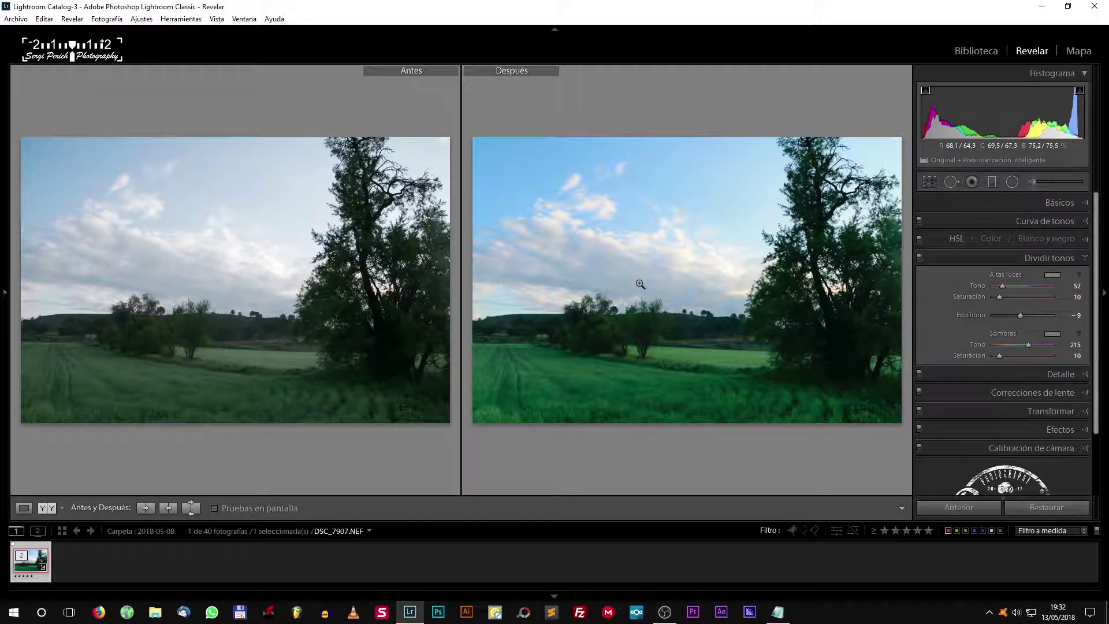
key(y)
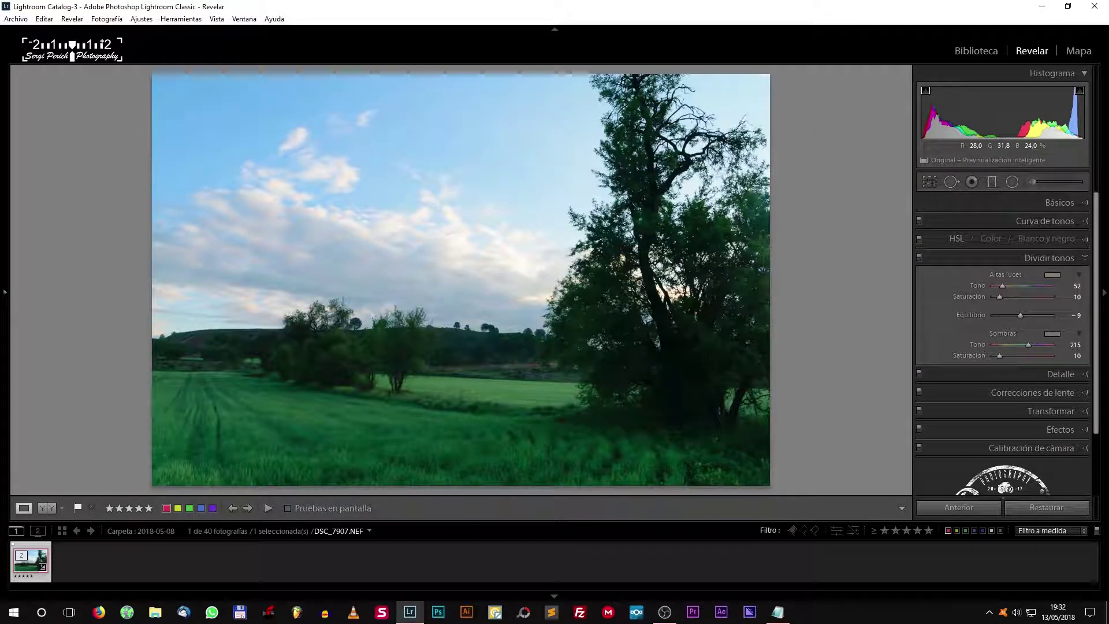
- Apply the Subdes point-curve preset, briefly comparing it against Linear before reapplying
click(1039, 223)
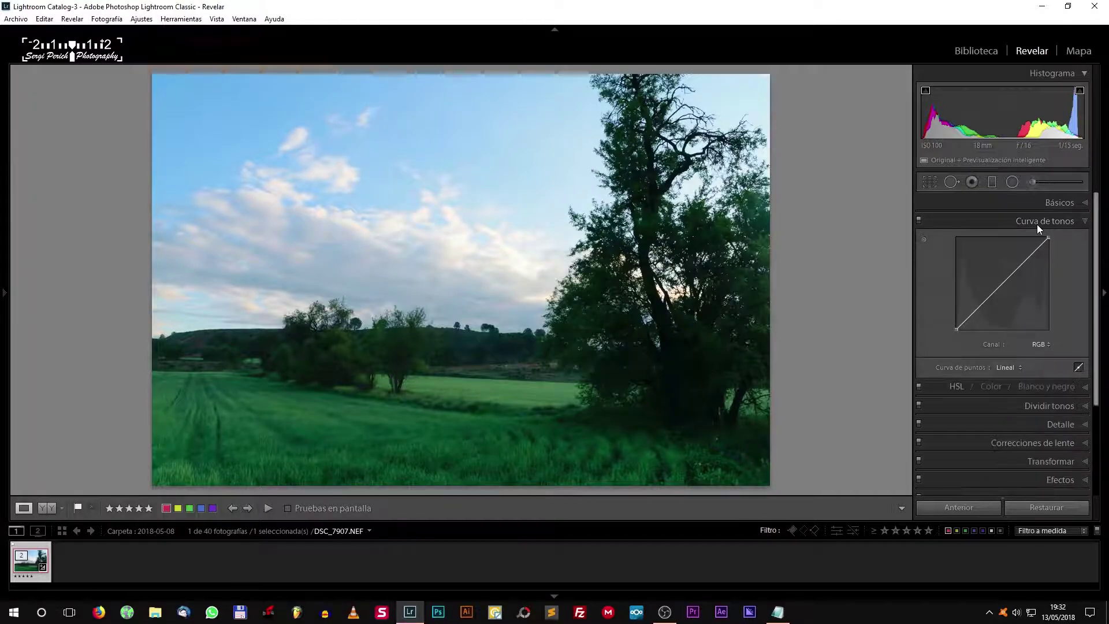
click(1005, 367)
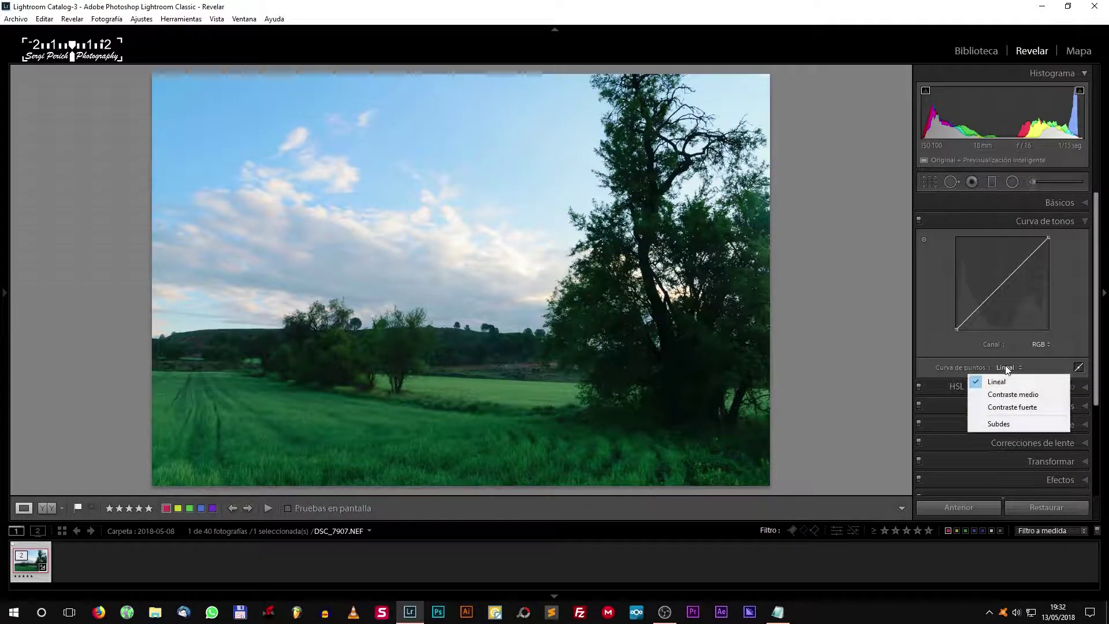
click(1003, 423)
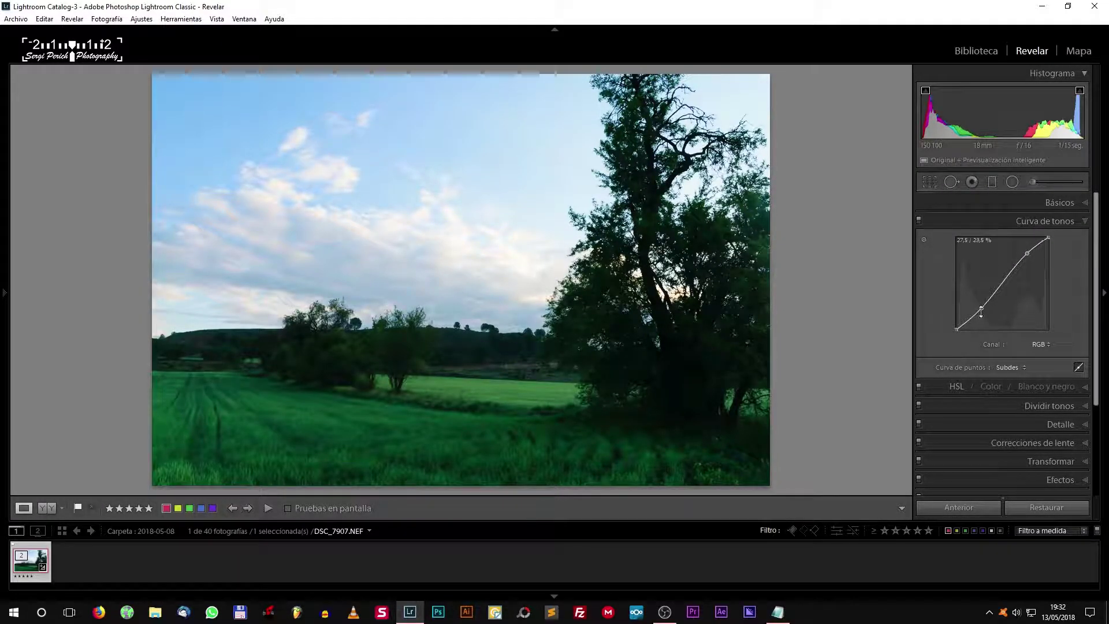
click(1009, 368)
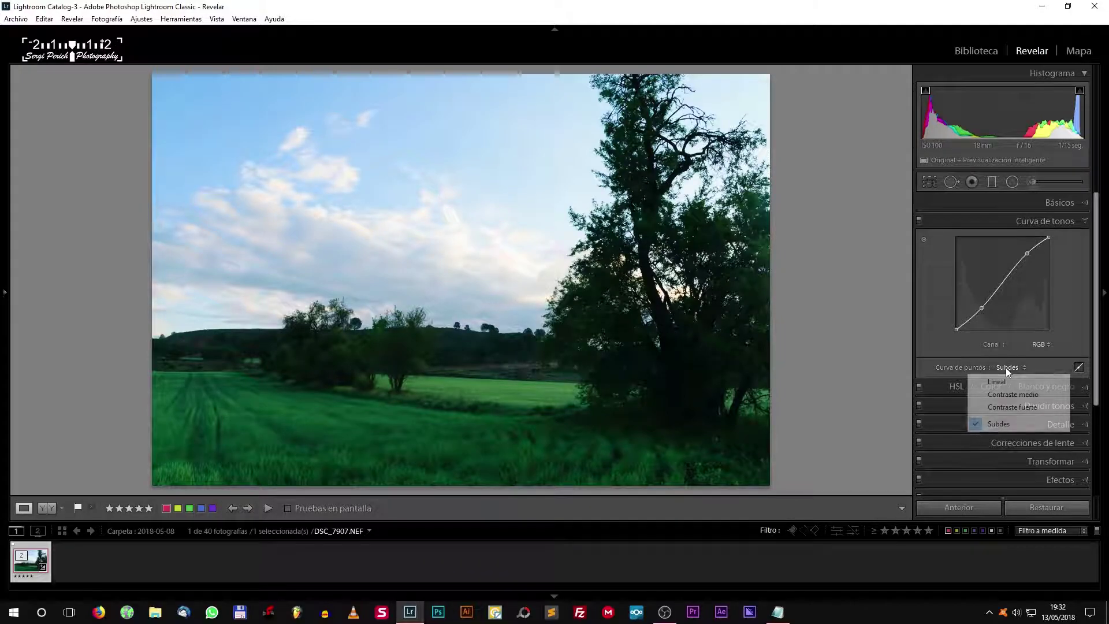
click(1005, 382)
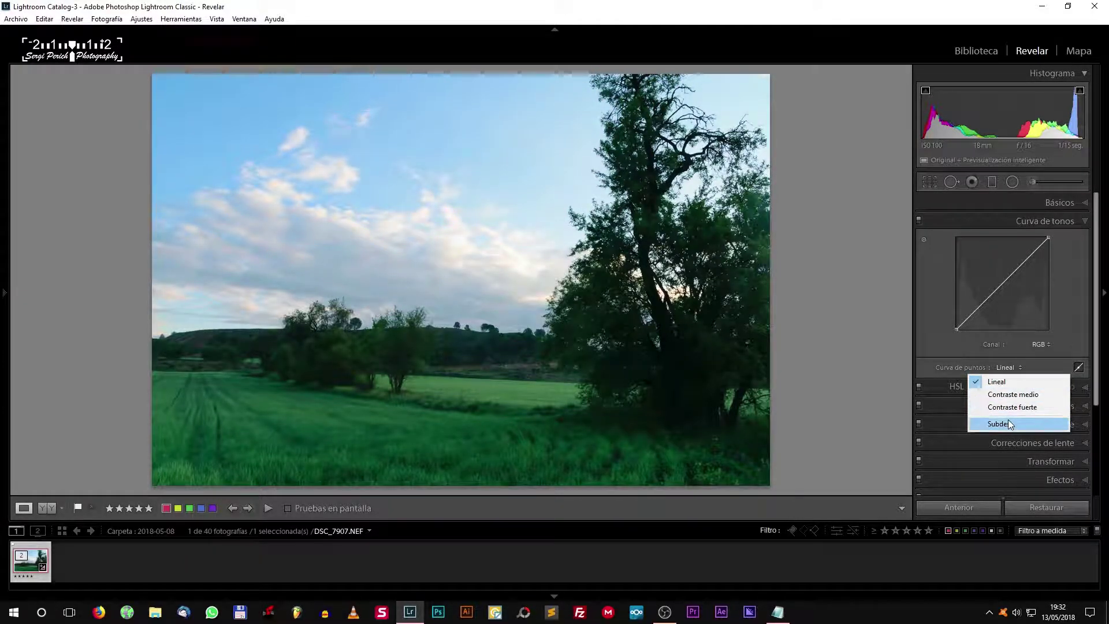
click(1007, 421)
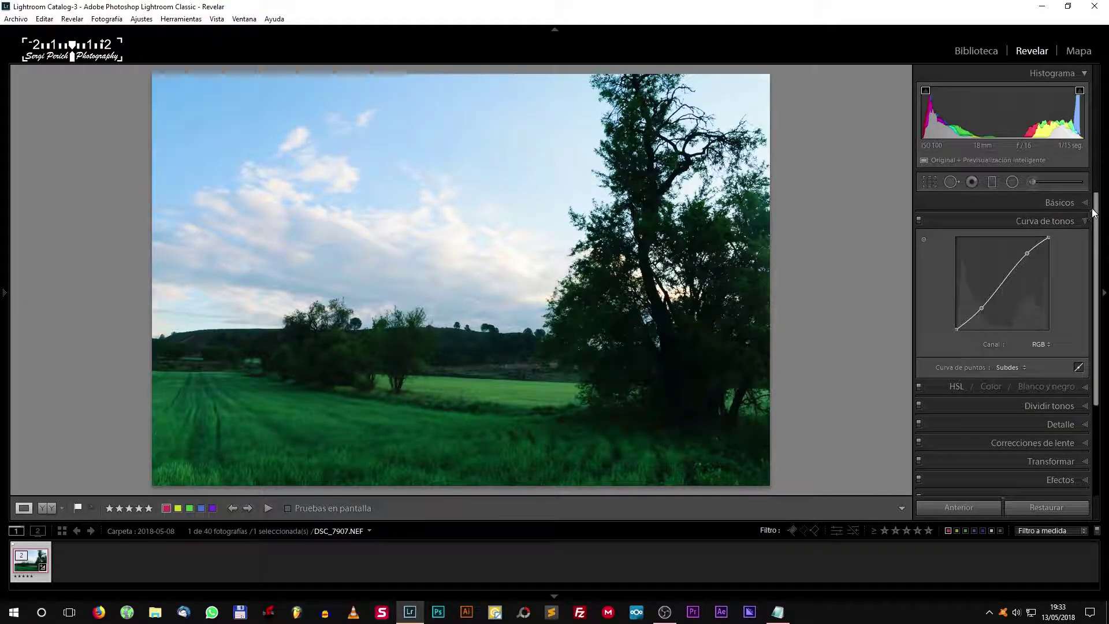
- Cool the white balance slightly, raise exposure to +0.70 and drop contrast to −25
click(1067, 202)
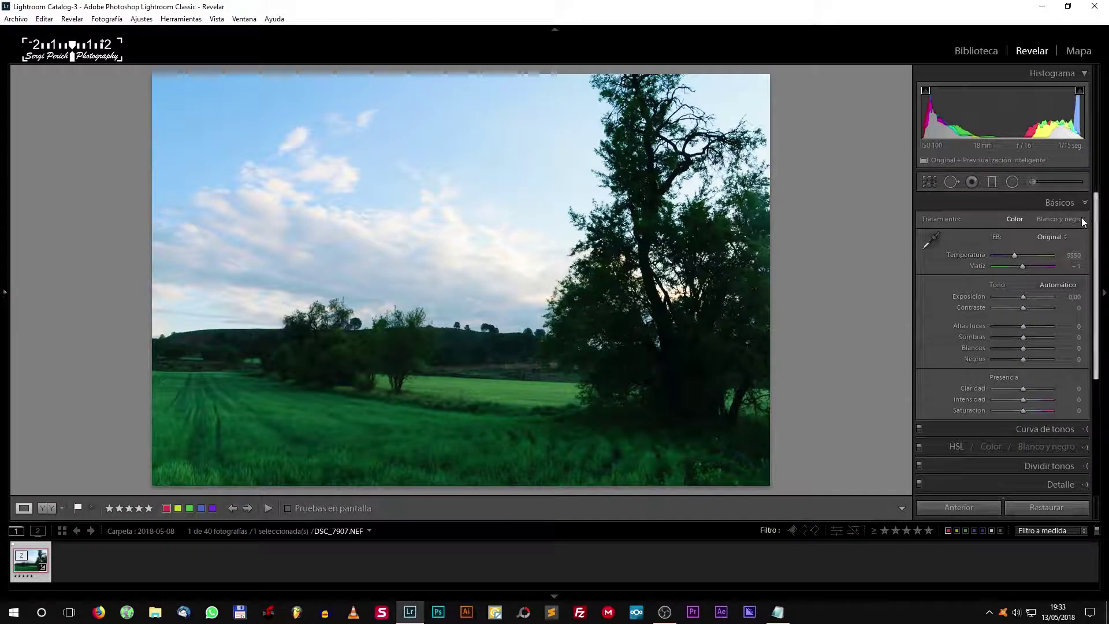
drag(1015, 254, 1013, 255)
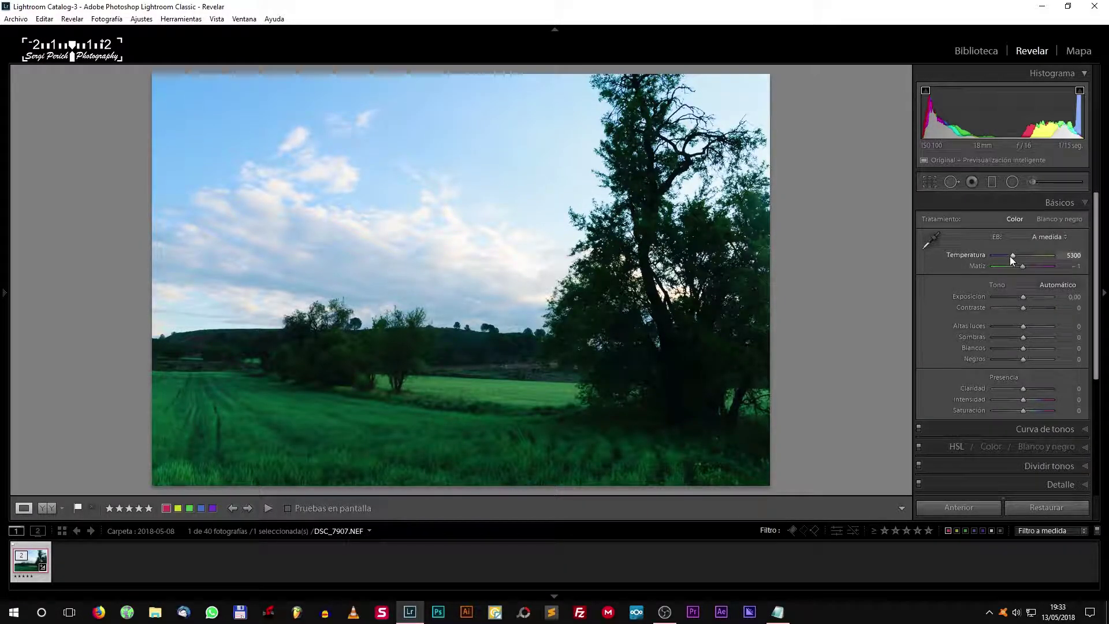
drag(1023, 297, 1025, 297)
click(1026, 298)
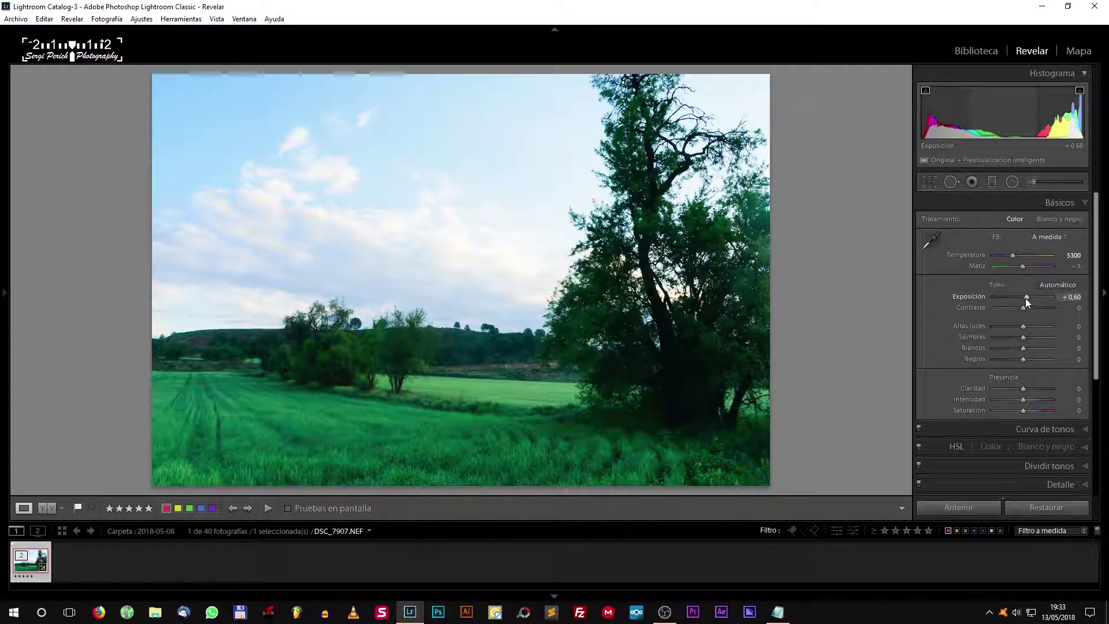
drag(1026, 298, 1027, 298)
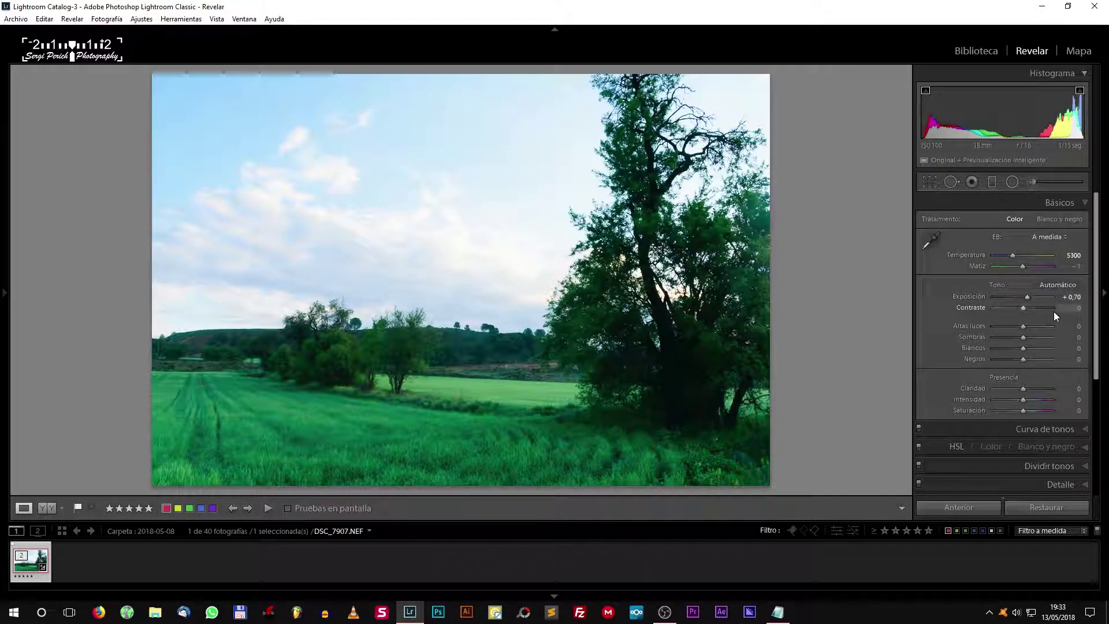
drag(1053, 311, 1016, 308)
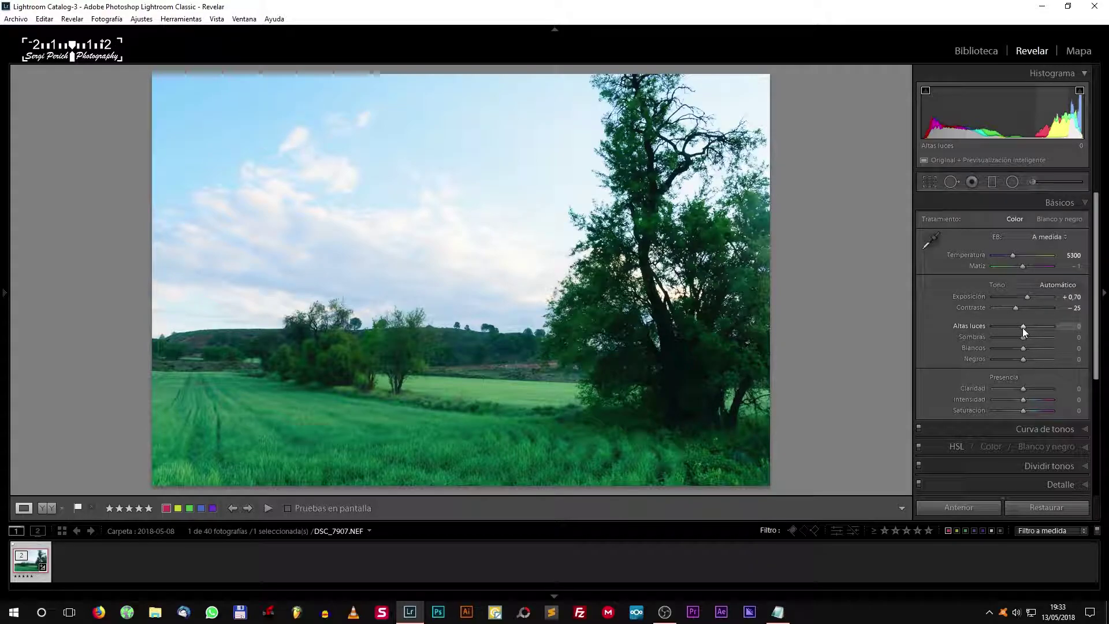
- Pull highlights to −90, lift shadows to +15, set clarity +19, and compare before/after
drag(1022, 327, 999, 325)
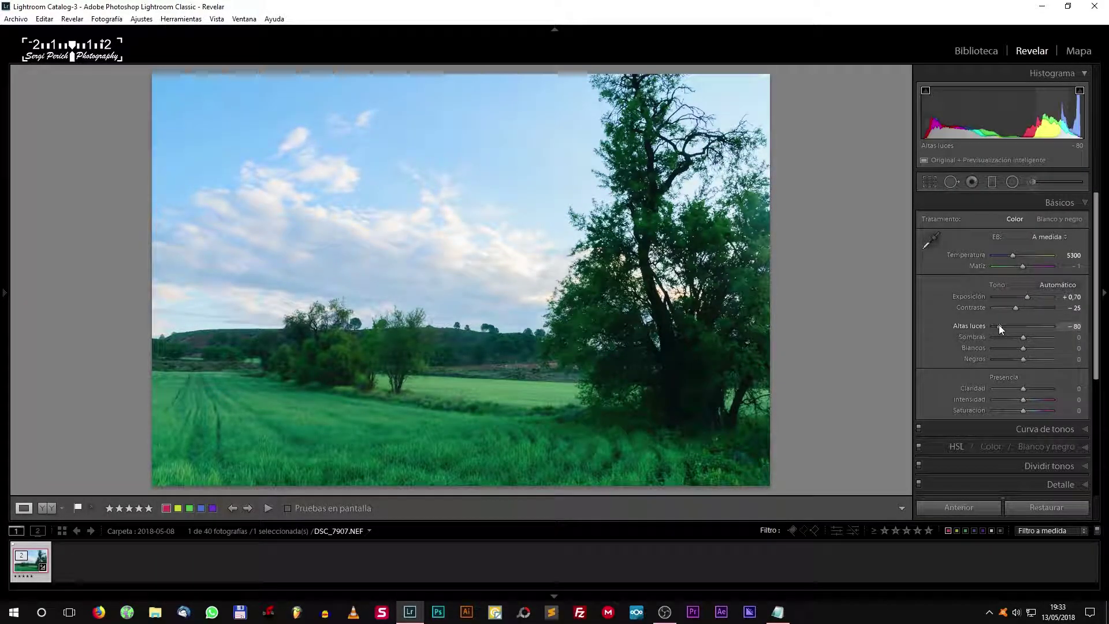
mouse_move(999, 325)
mouse_down()
mouse_move(1028, 333)
mouse_move(998, 336)
mouse_up()
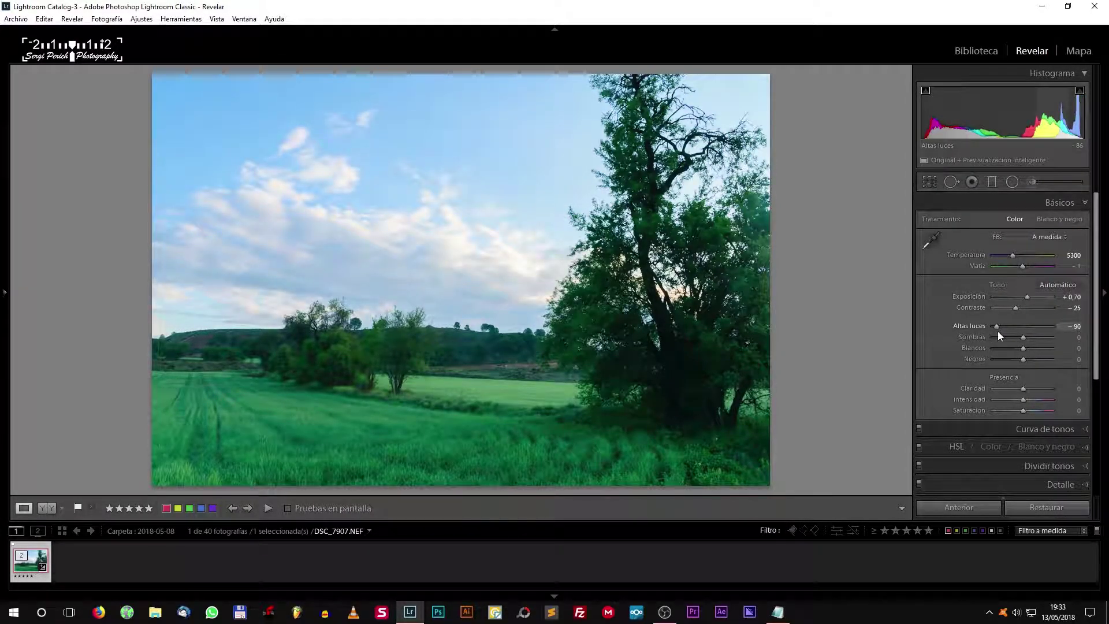
drag(1024, 338, 1029, 337)
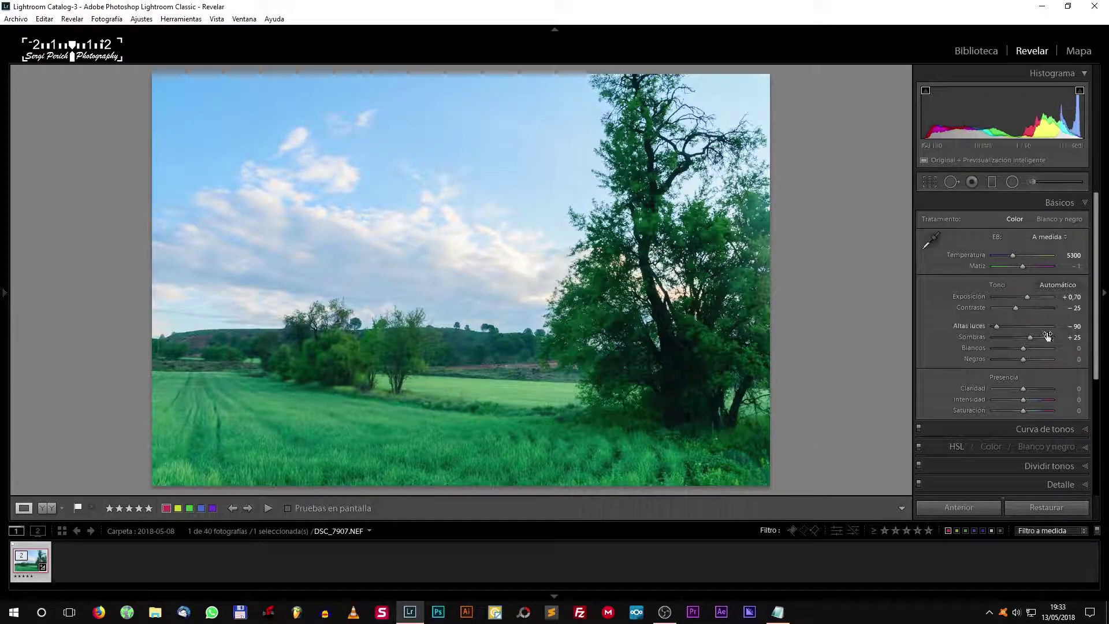
drag(1030, 337, 1024, 359)
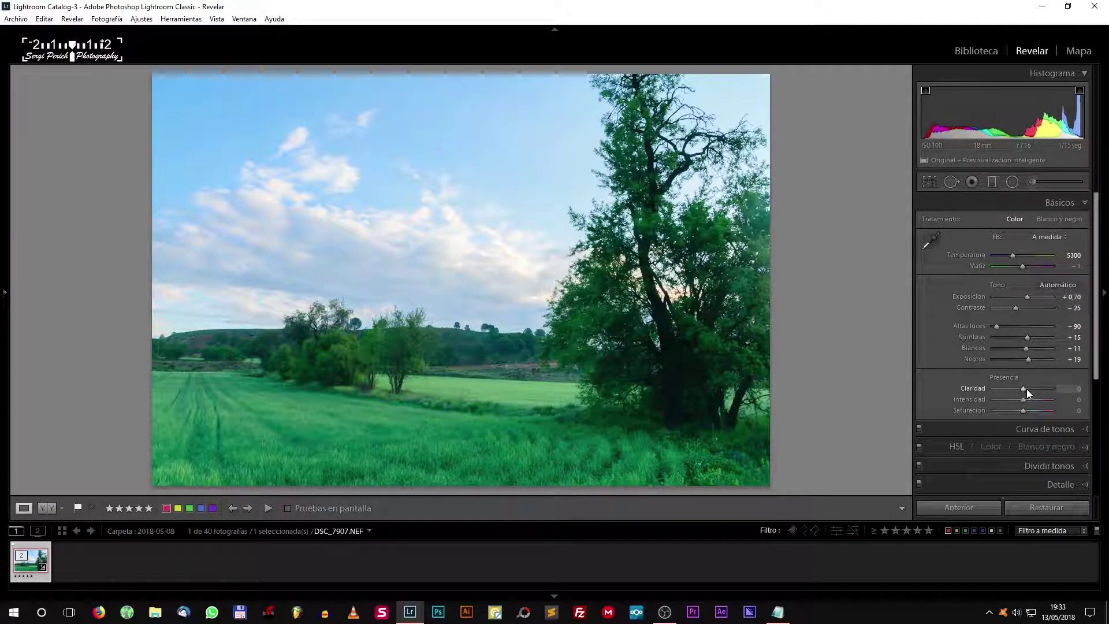
drag(1023, 388, 1027, 388)
drag(1029, 388, 1027, 400)
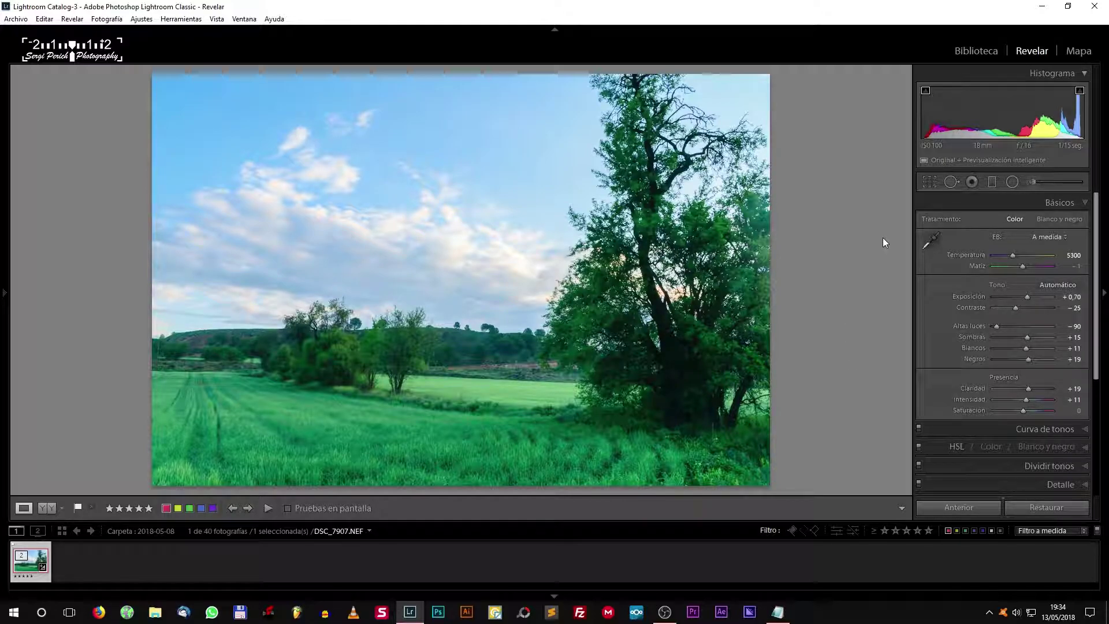
key(y)
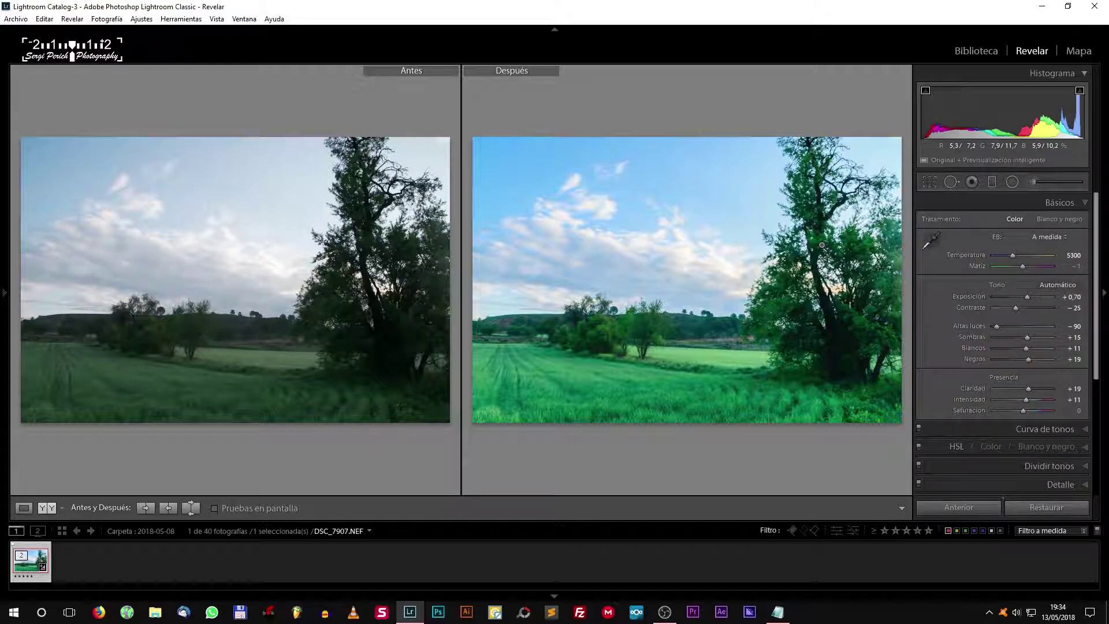
- In HSL Saturation, boost reds, oranges and yellows and reduce aqua saturation
key(y)
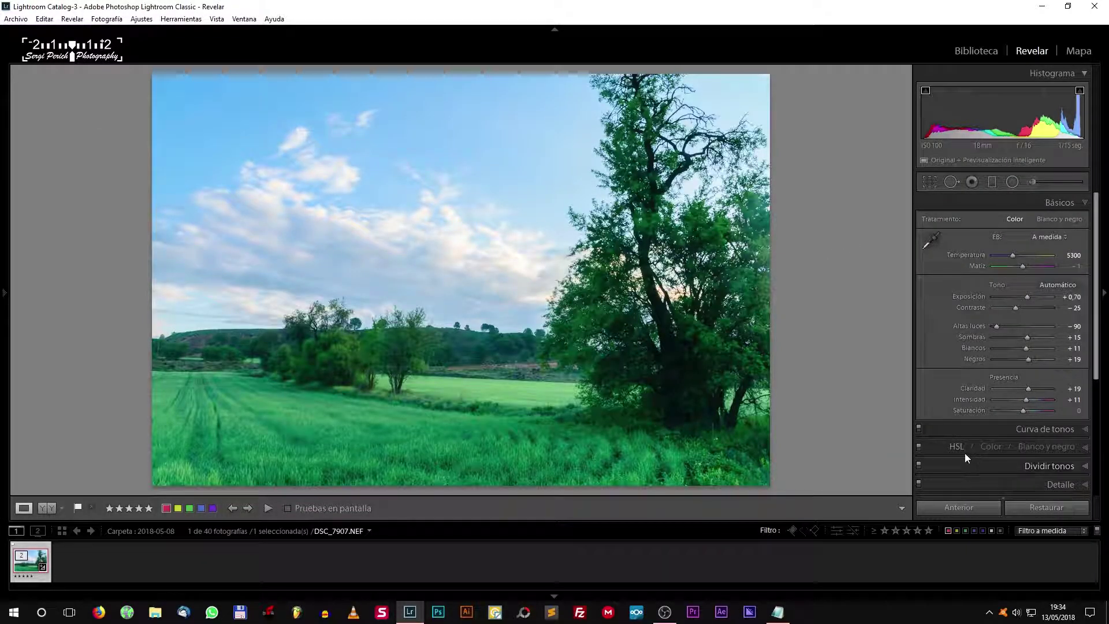
click(962, 450)
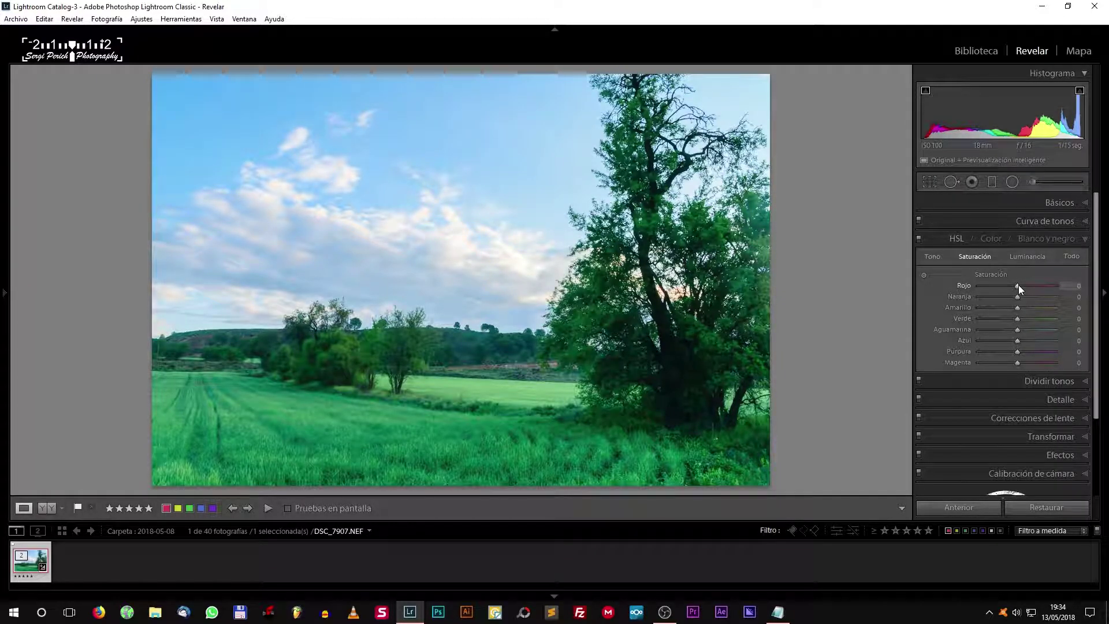
drag(1018, 285, 1021, 286)
drag(1017, 296, 1023, 297)
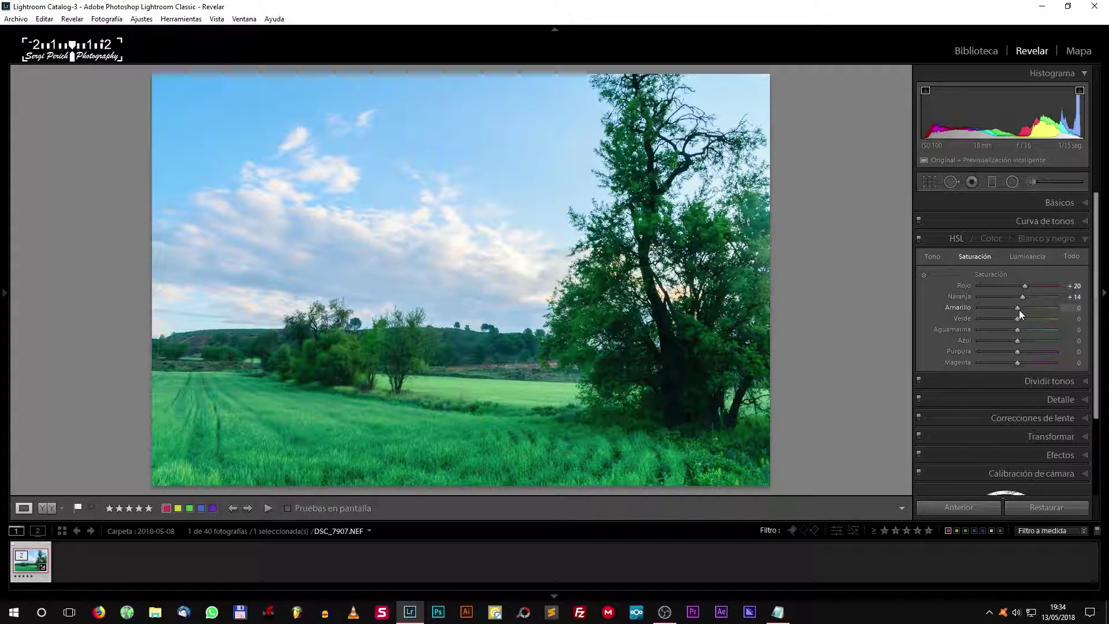
drag(1020, 309, 1030, 318)
mouse_move(1017, 330)
mouse_down()
mouse_move(988, 332)
mouse_move(1033, 342)
mouse_move(1010, 341)
mouse_up()
click(1026, 256)
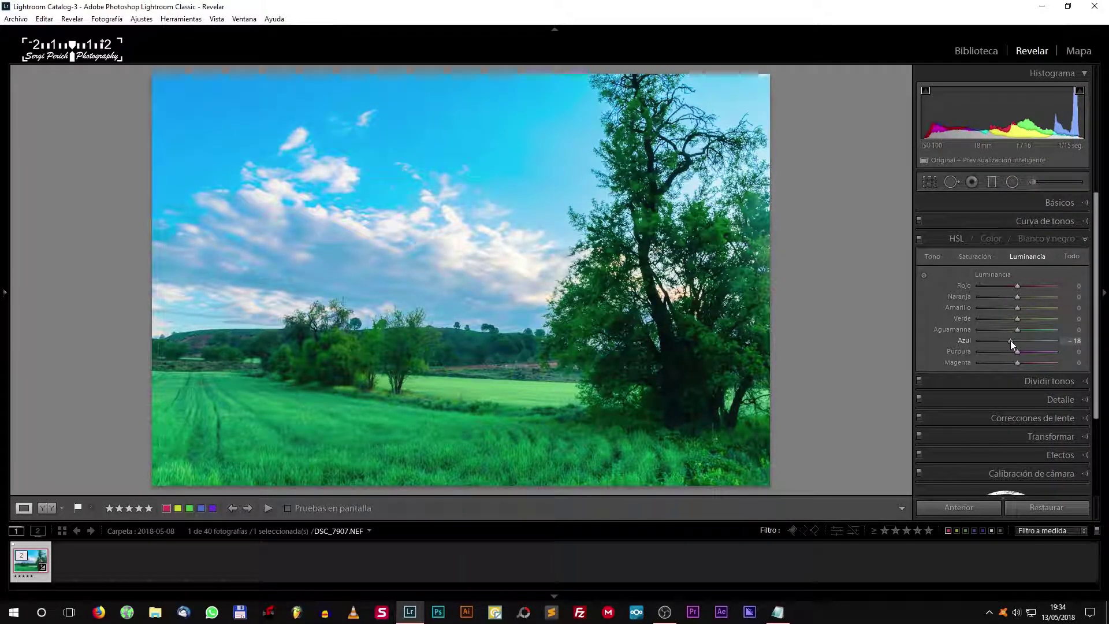
key(y)
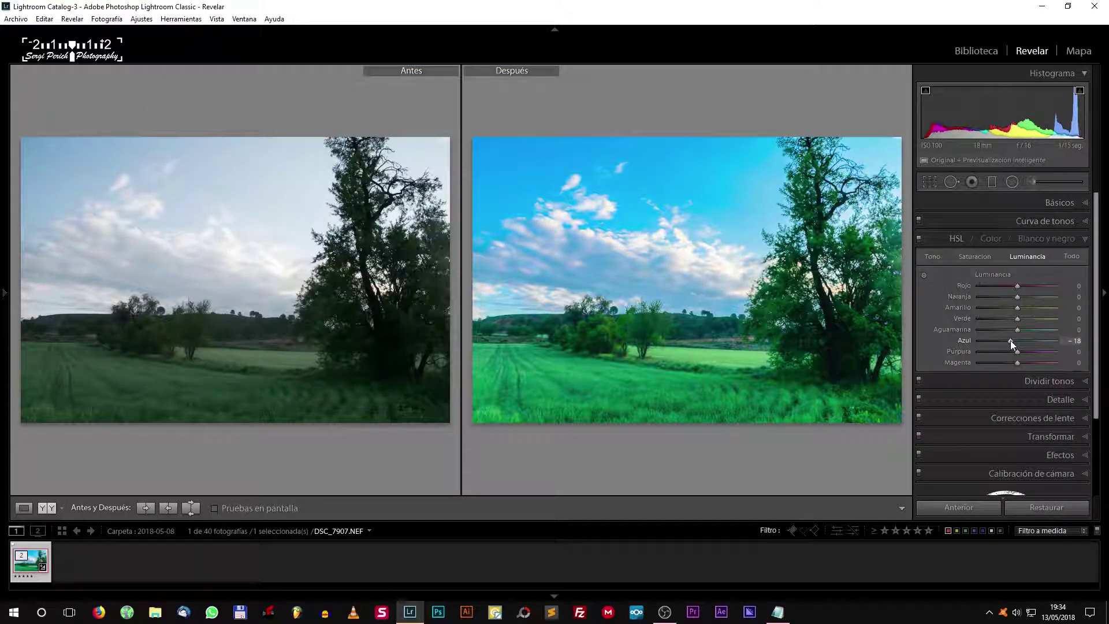
key(y)
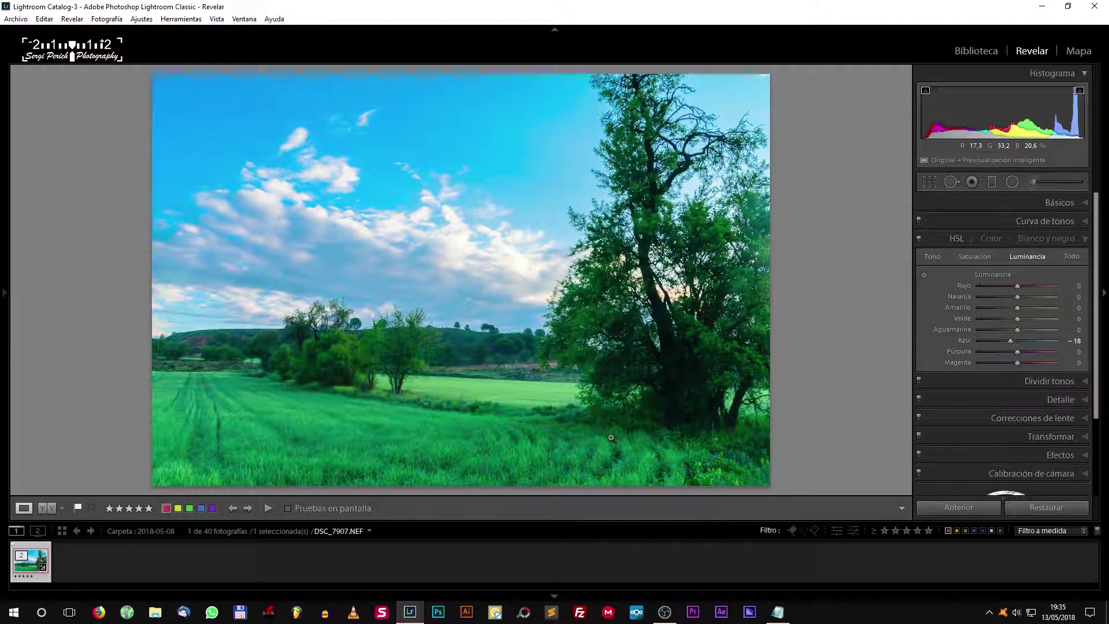
key(y)
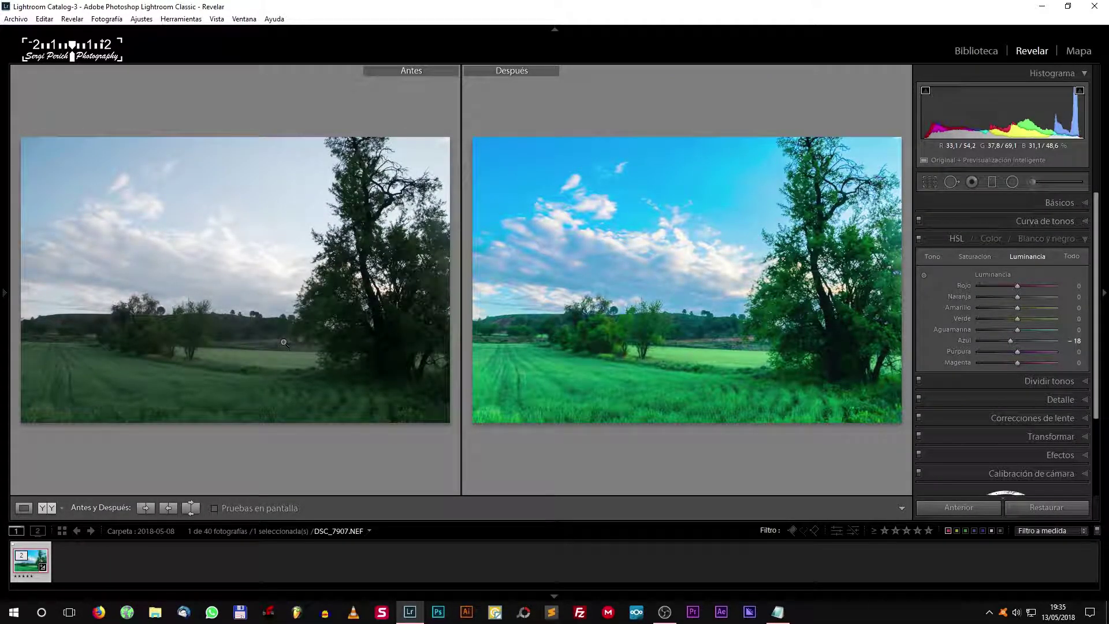
key(y)
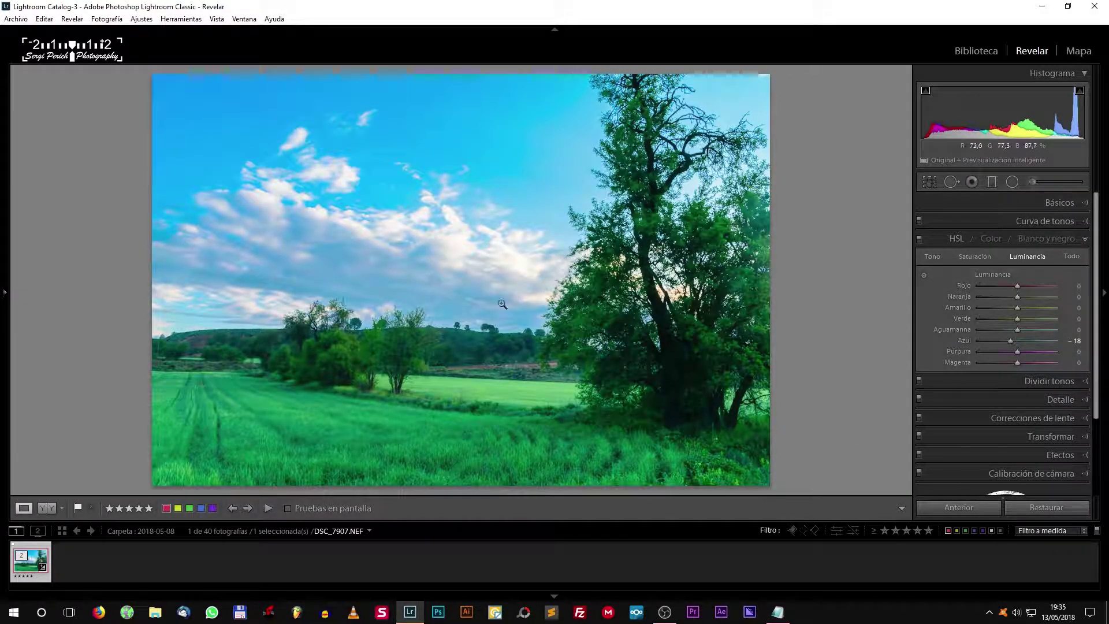
- Reset the photo, then set Camera Standard with blue primary saturation +100 and red +35
click(1038, 511)
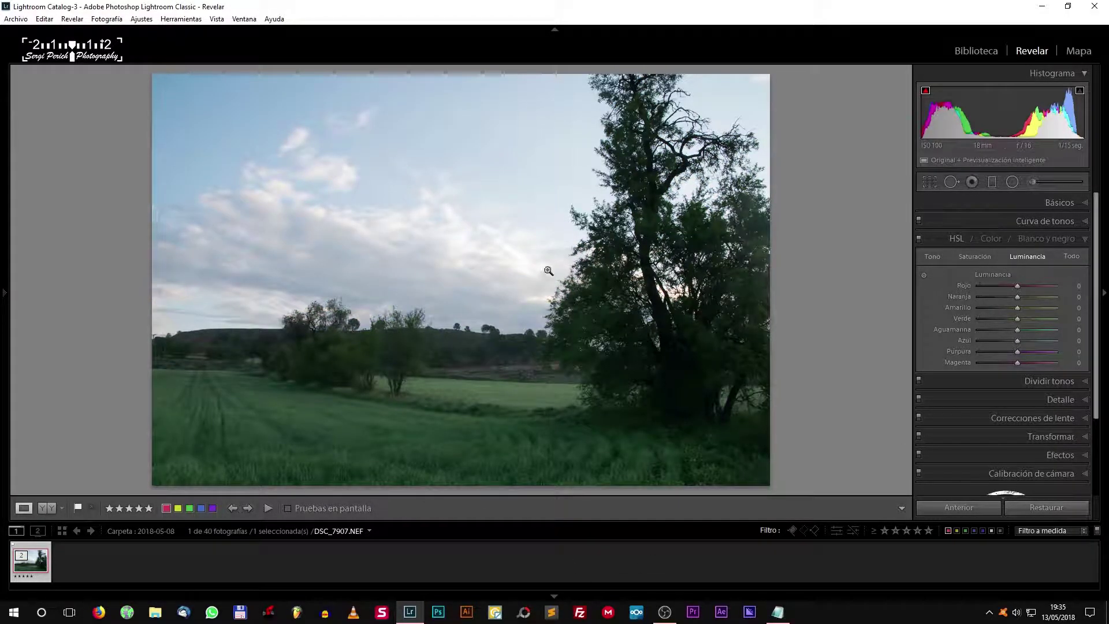
click(959, 240)
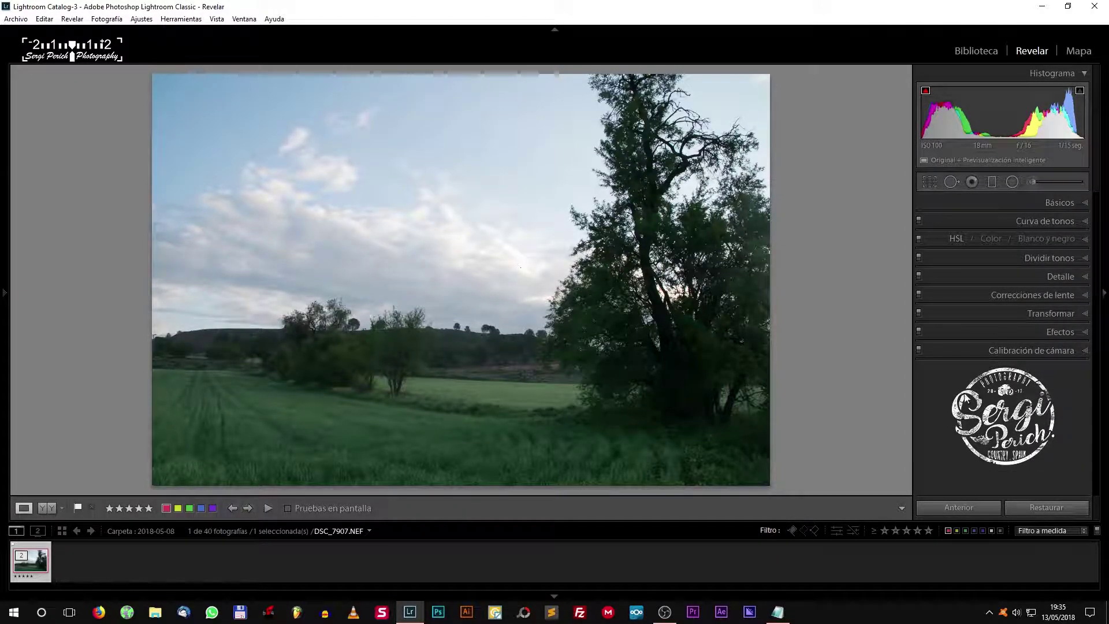
click(1024, 351)
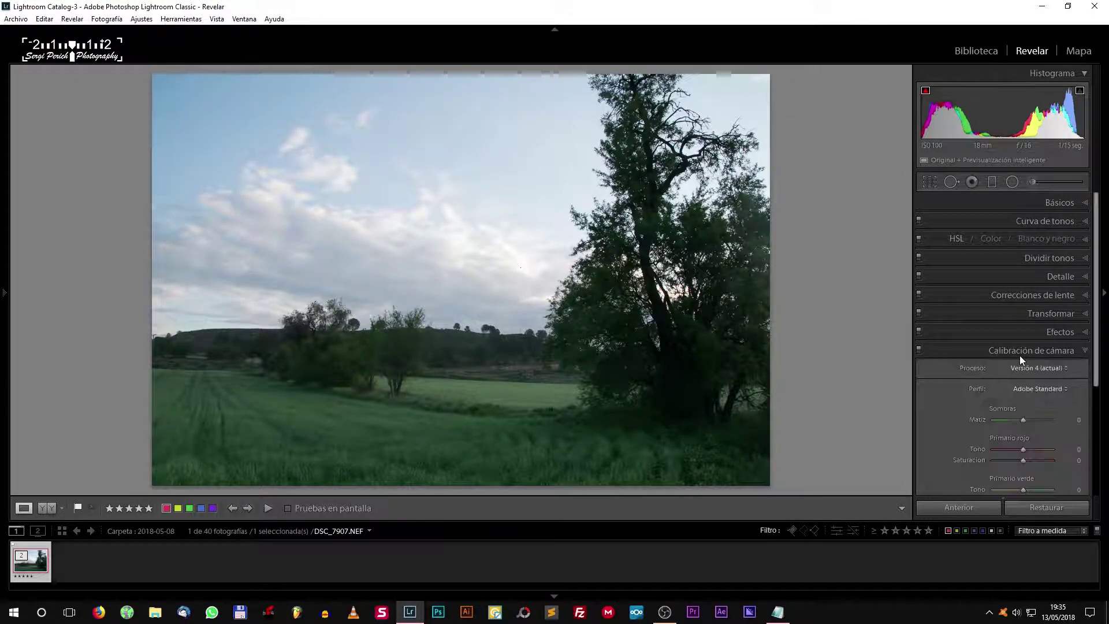
click(1037, 389)
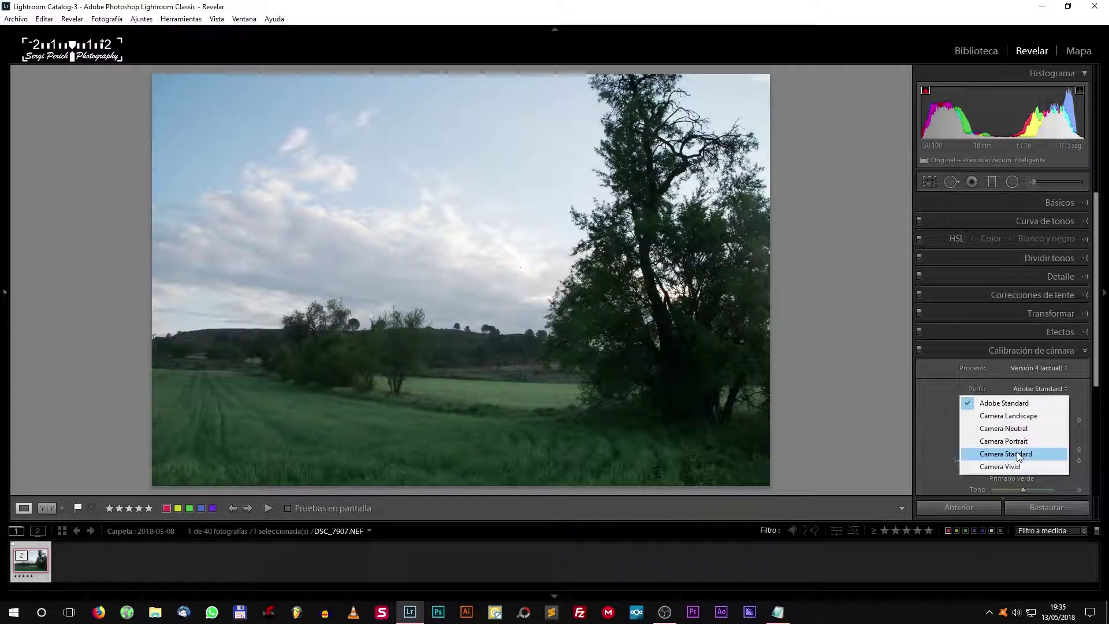
click(1008, 454)
scroll(1017, 452, down, 2)
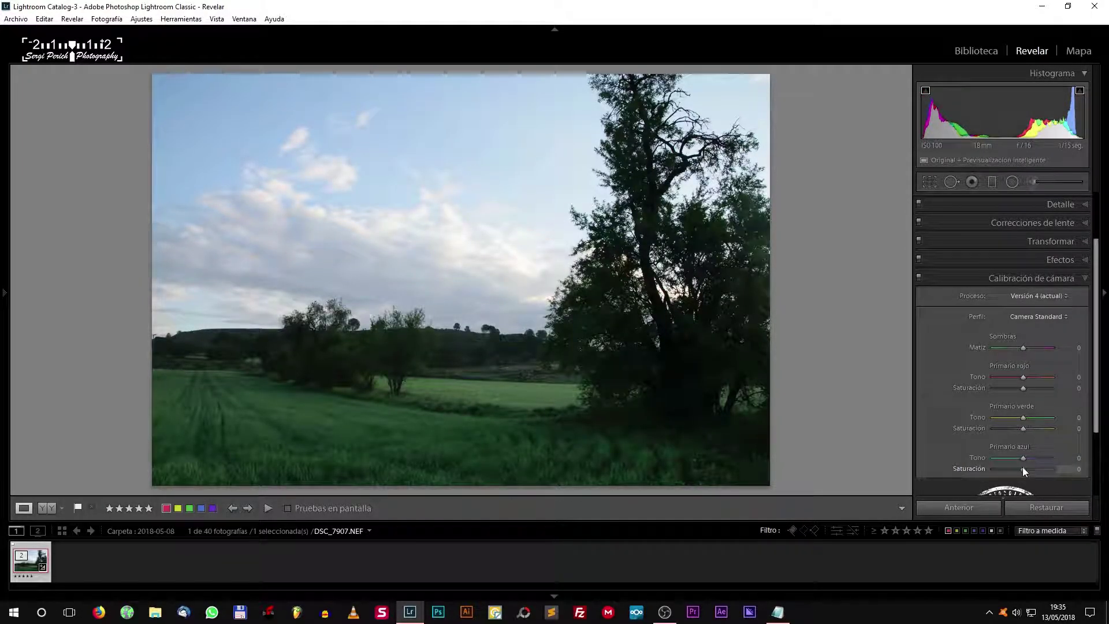
drag(1023, 469, 1069, 477)
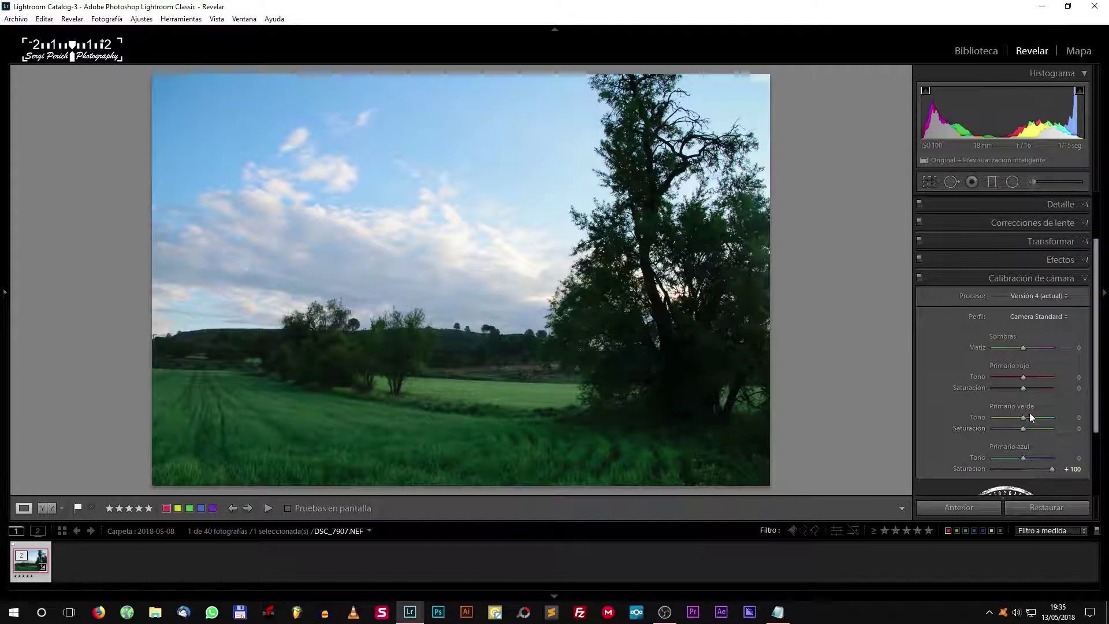
drag(1024, 388, 1034, 390)
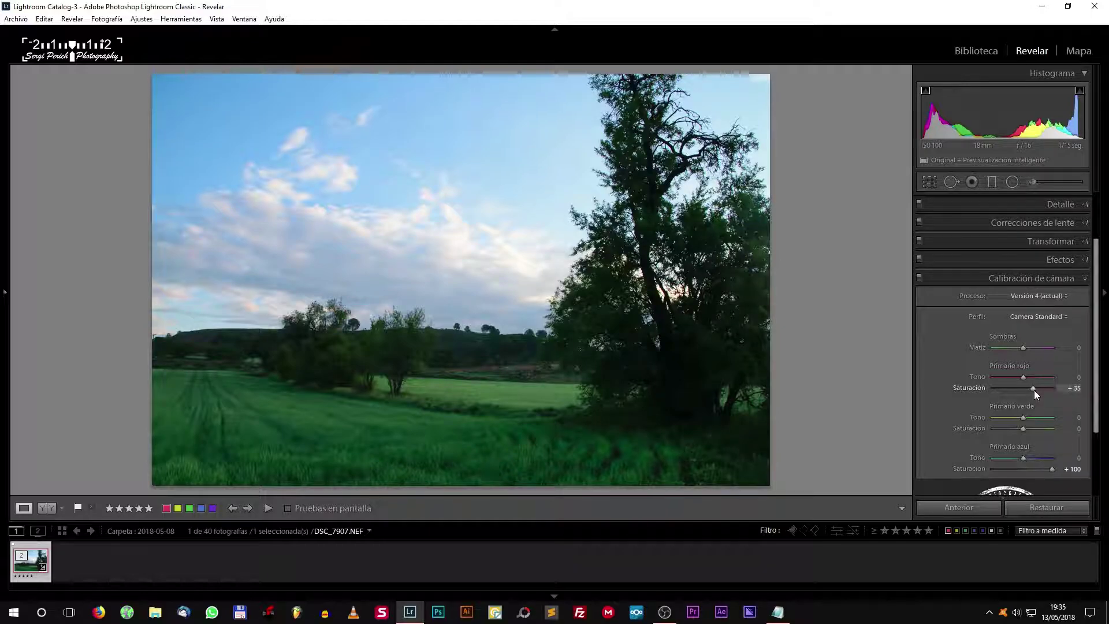
click(1031, 278)
- Enable lens profile and chromatic aberration corrections
click(1026, 295)
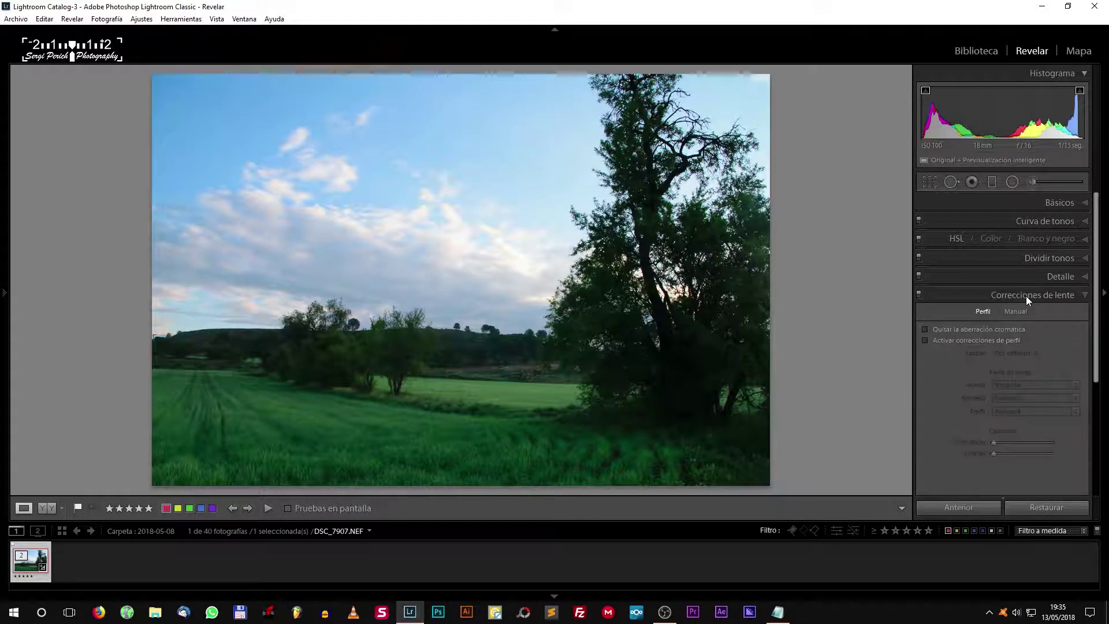
click(947, 339)
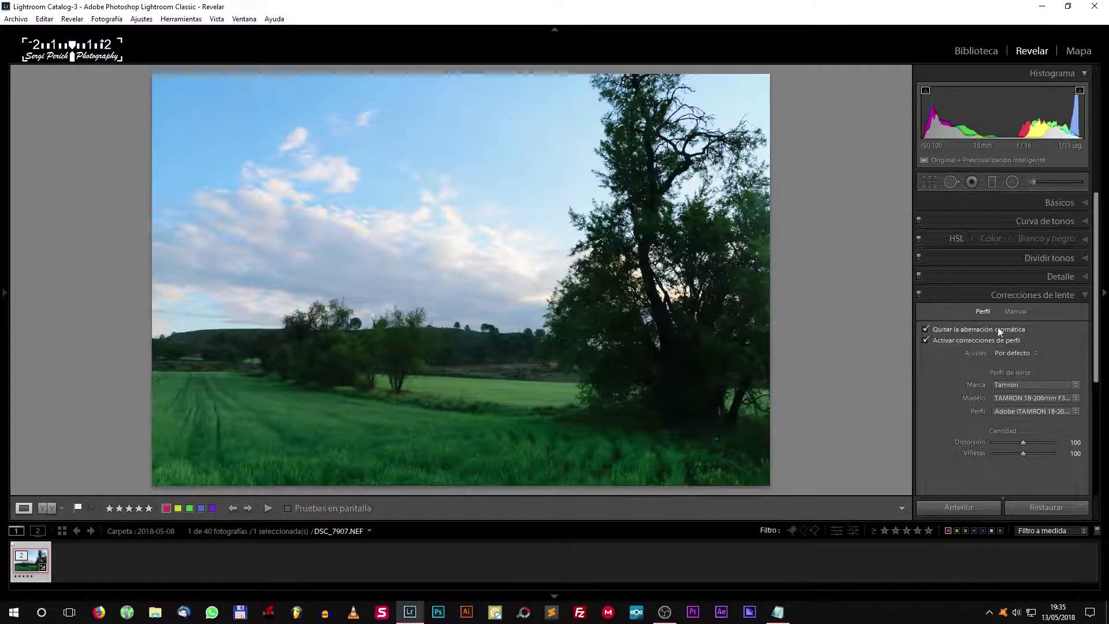
click(1064, 295)
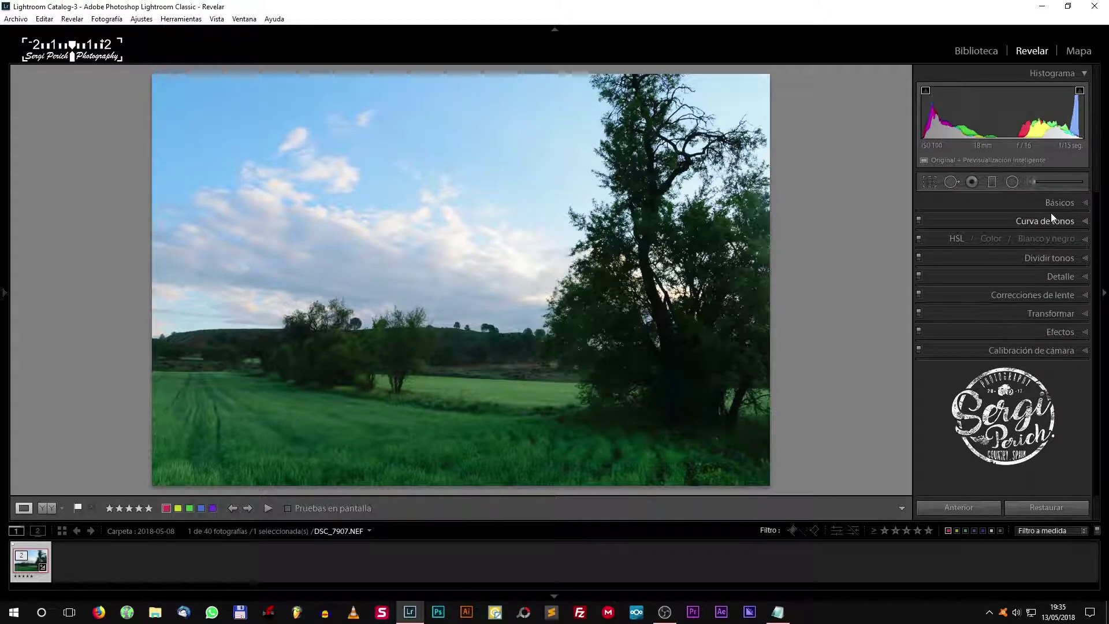
- Apply the Subdes S-shaped point-curve preset in the Tone Curve
click(1038, 222)
click(994, 368)
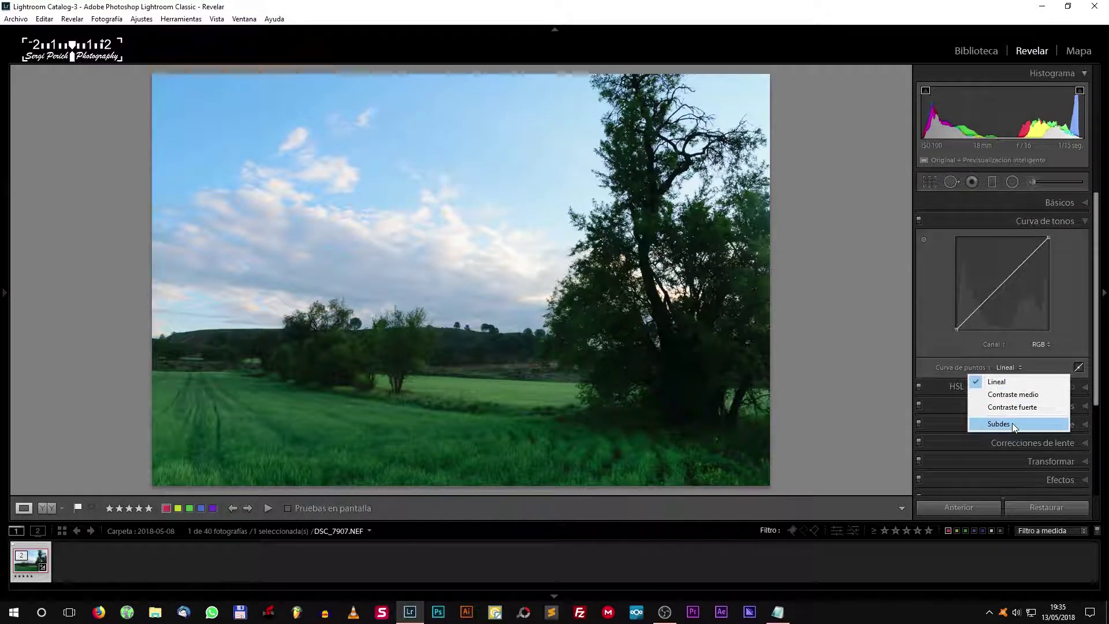
click(1012, 422)
click(1051, 225)
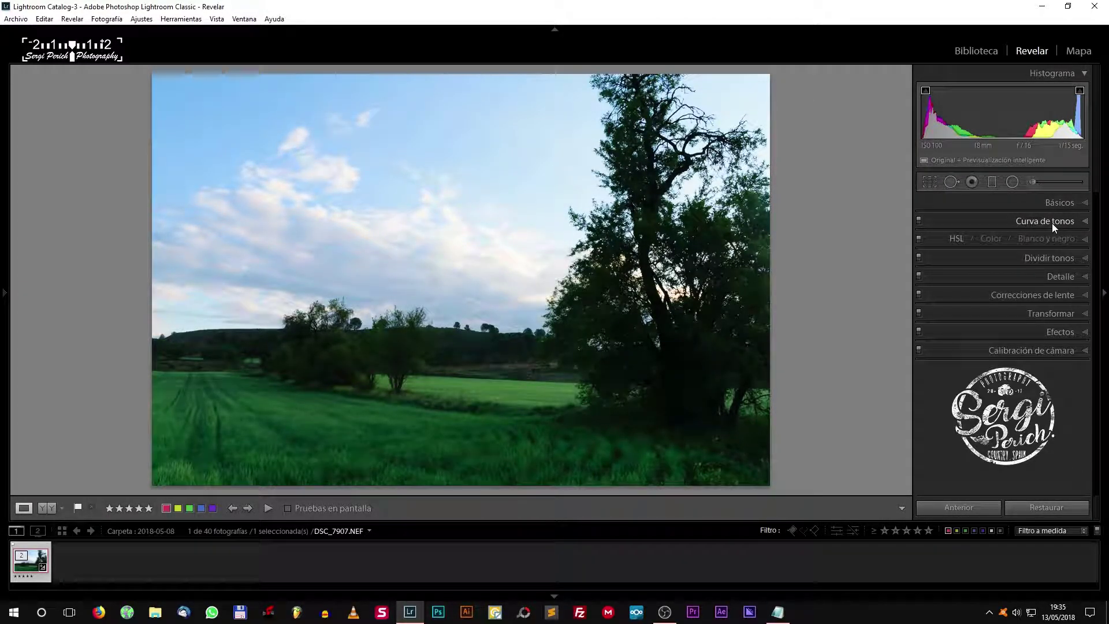
click(1040, 257)
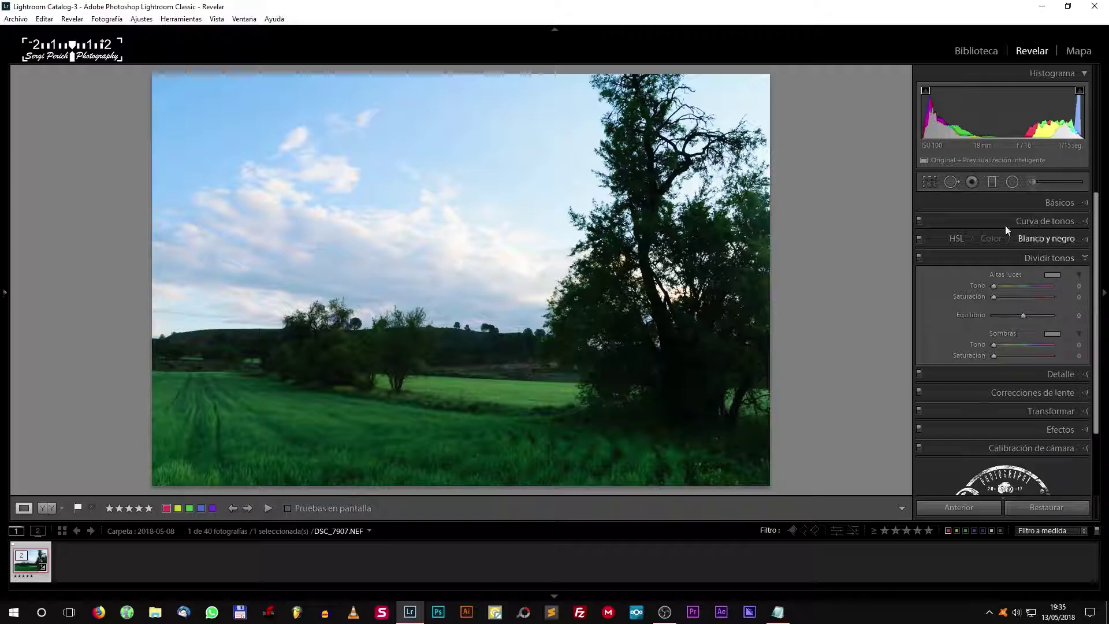
- Tint highlights olive-yellow (hue 52, saturation 60) and shadows faint blue (hue 215, saturation 10)
click(1053, 276)
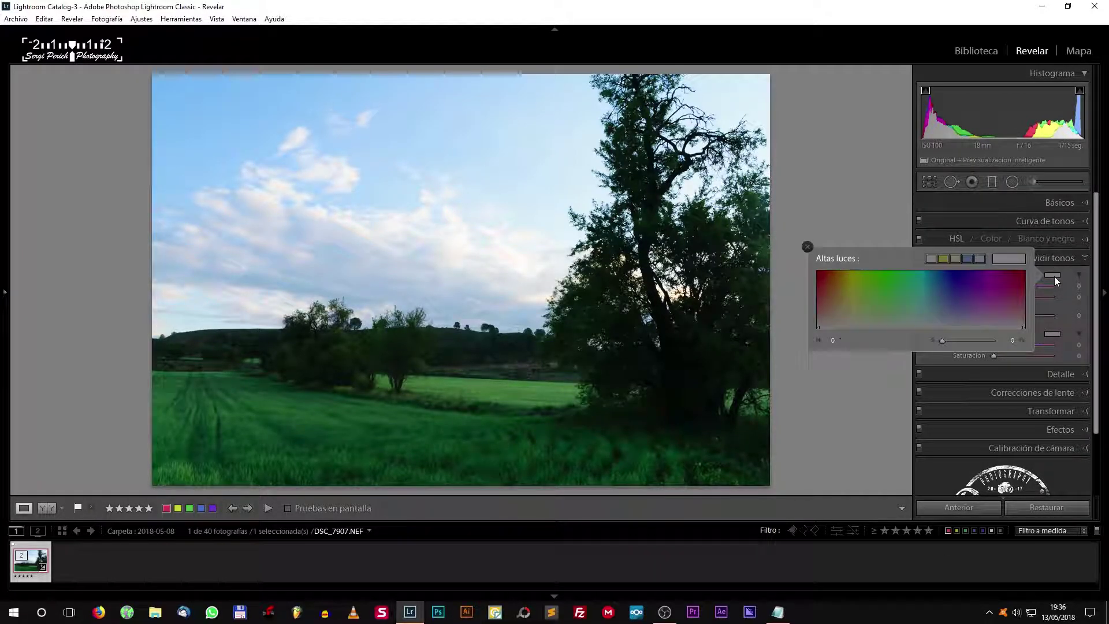
click(943, 258)
click(1056, 335)
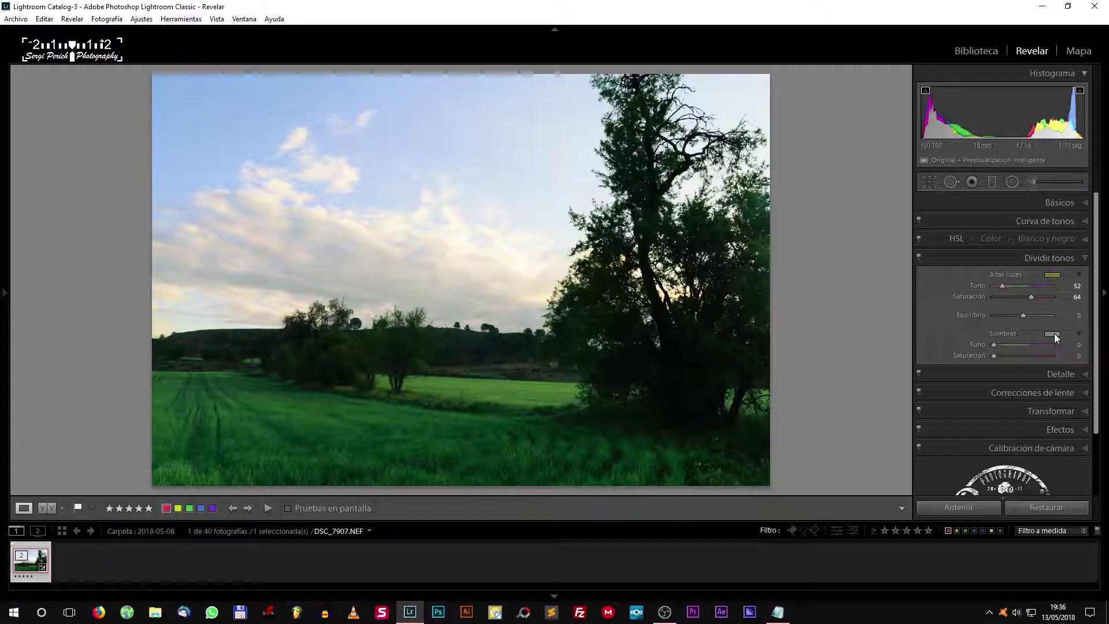
click(967, 318)
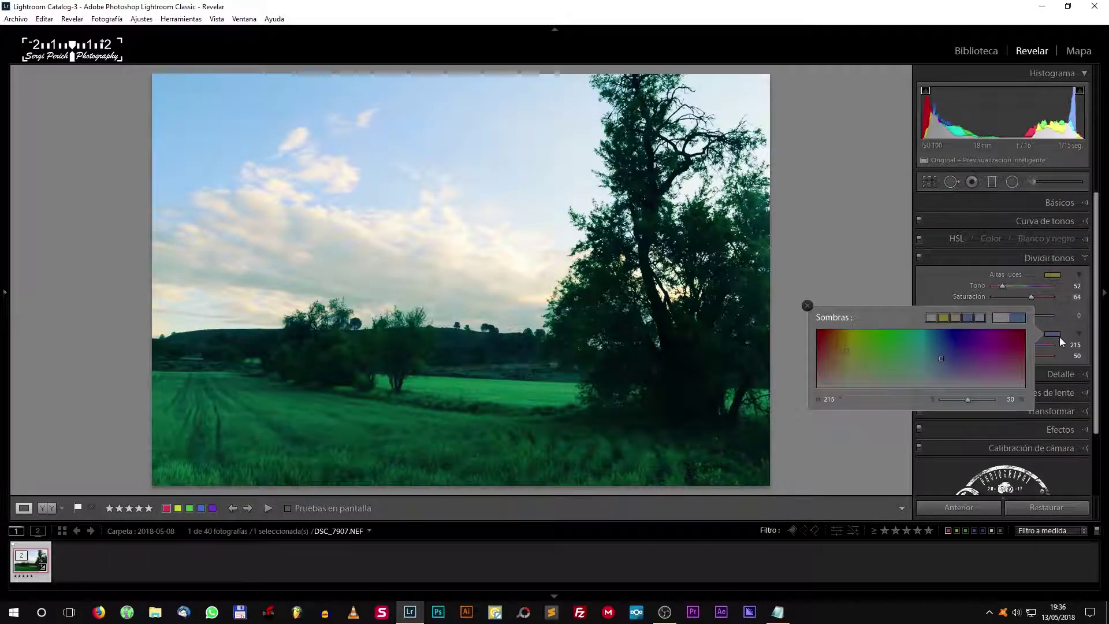
click(940, 282)
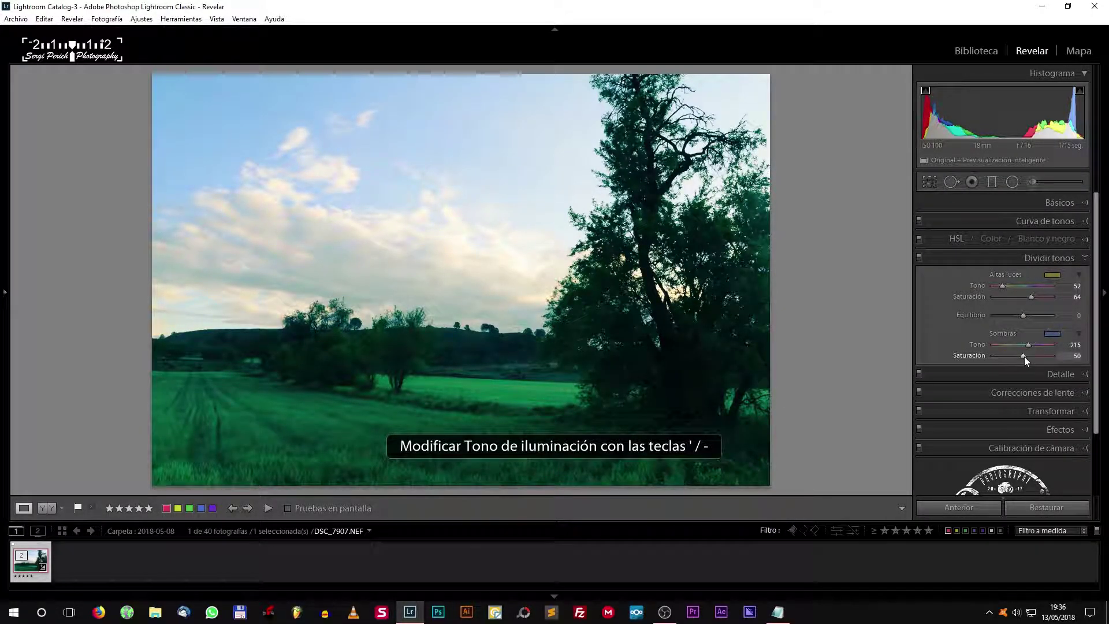
drag(1024, 356, 1001, 351)
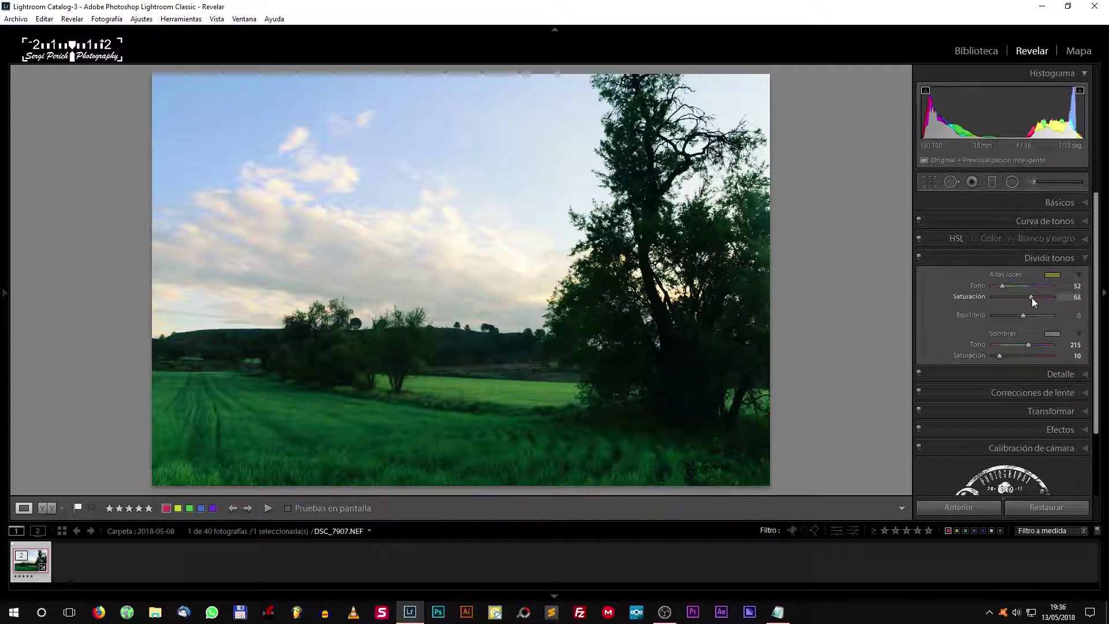
drag(1031, 297, 1031, 297)
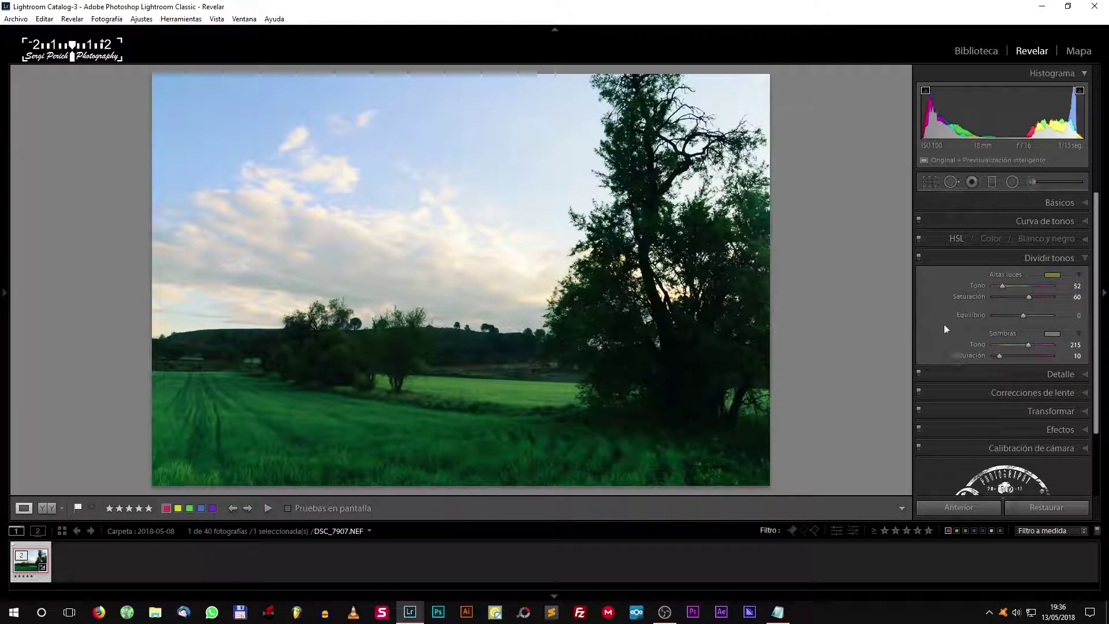
click(1052, 258)
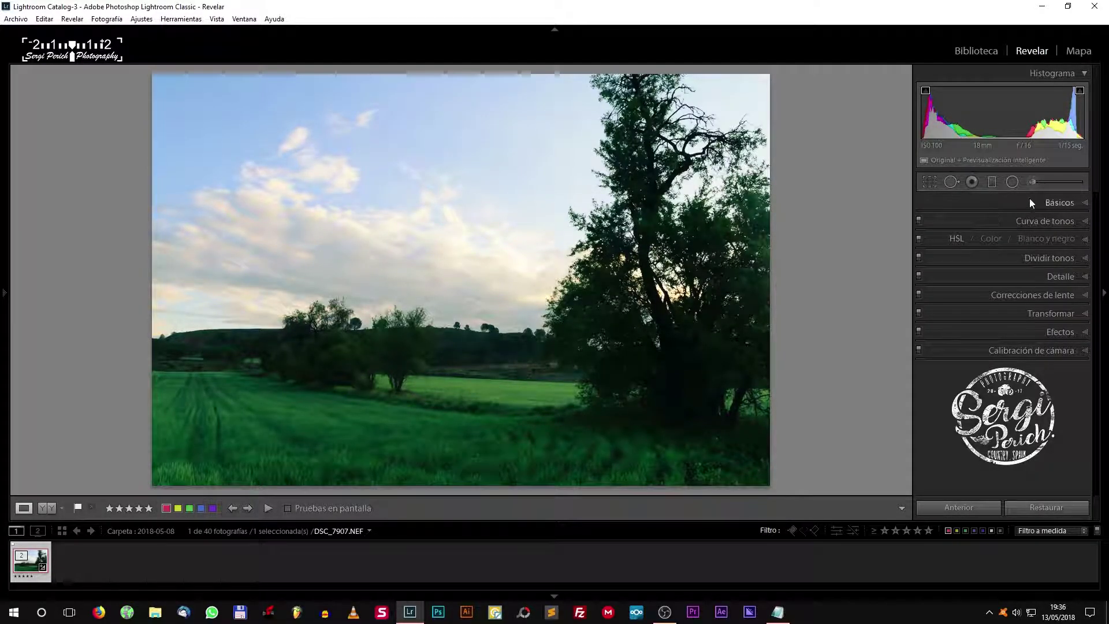
- Set Temp to 6653, Tint to +37 and Exposure to −0.64 in the Basic panel
click(1060, 205)
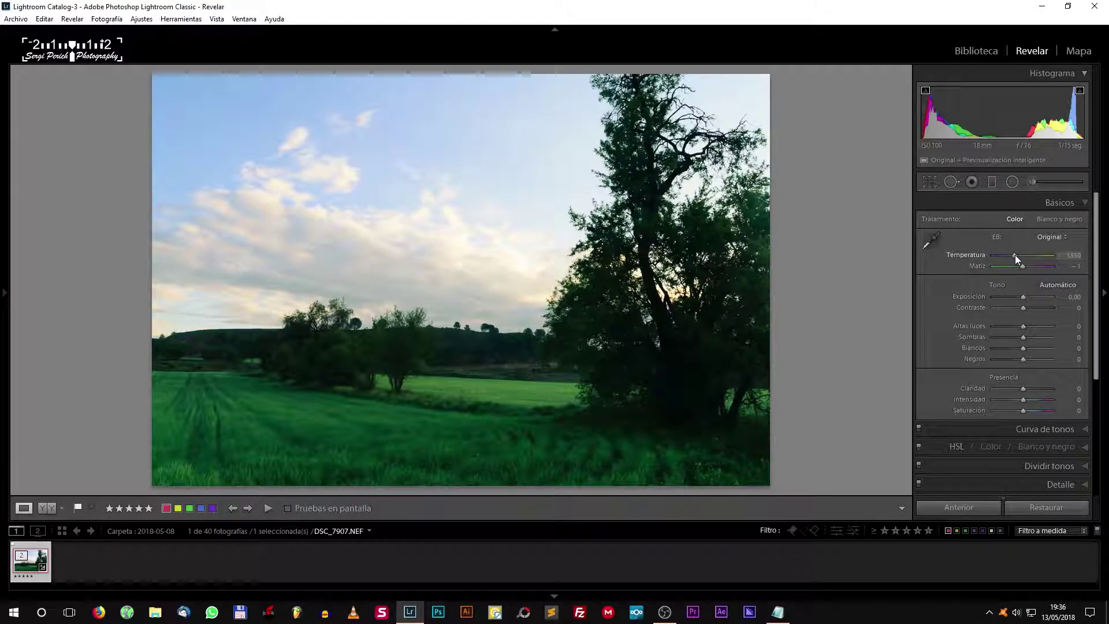
drag(1014, 254, 1020, 255)
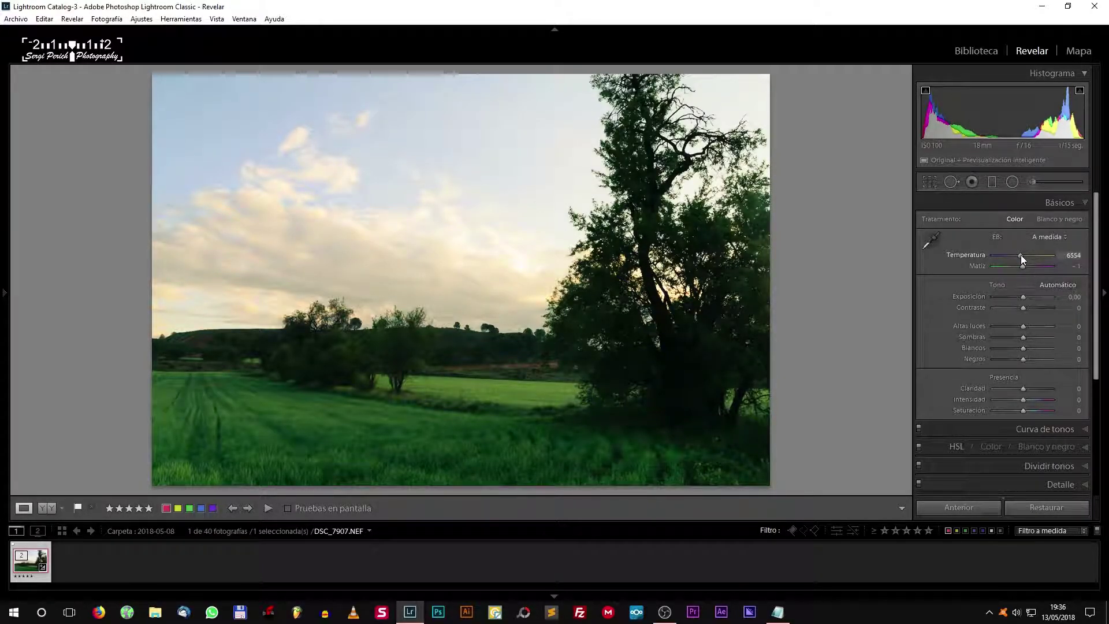
drag(1020, 255, 1021, 254)
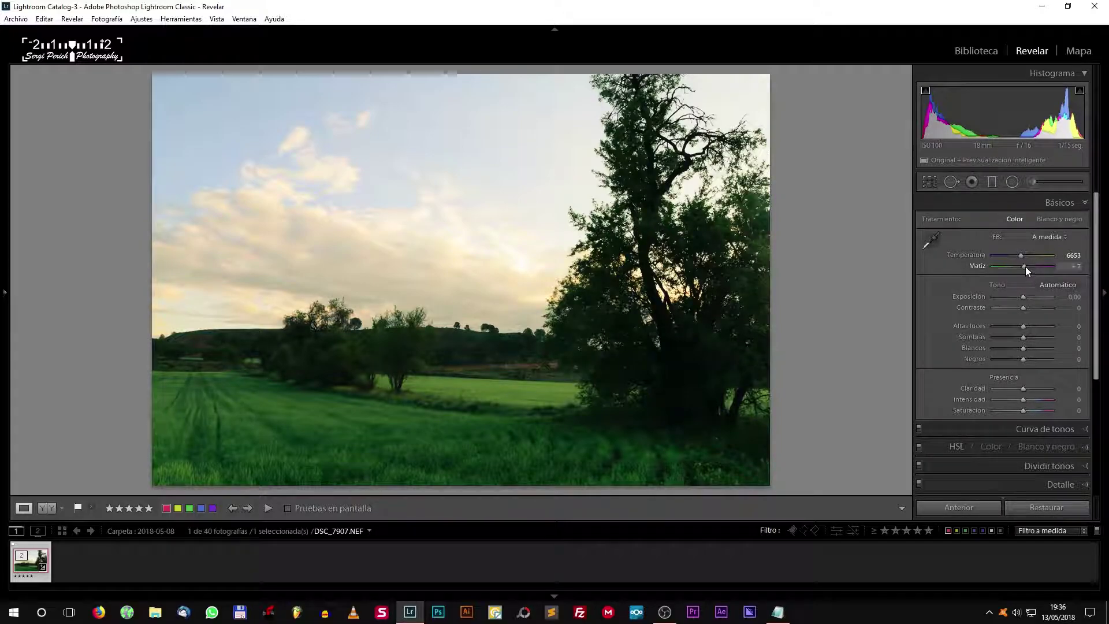
drag(1023, 267, 1031, 266)
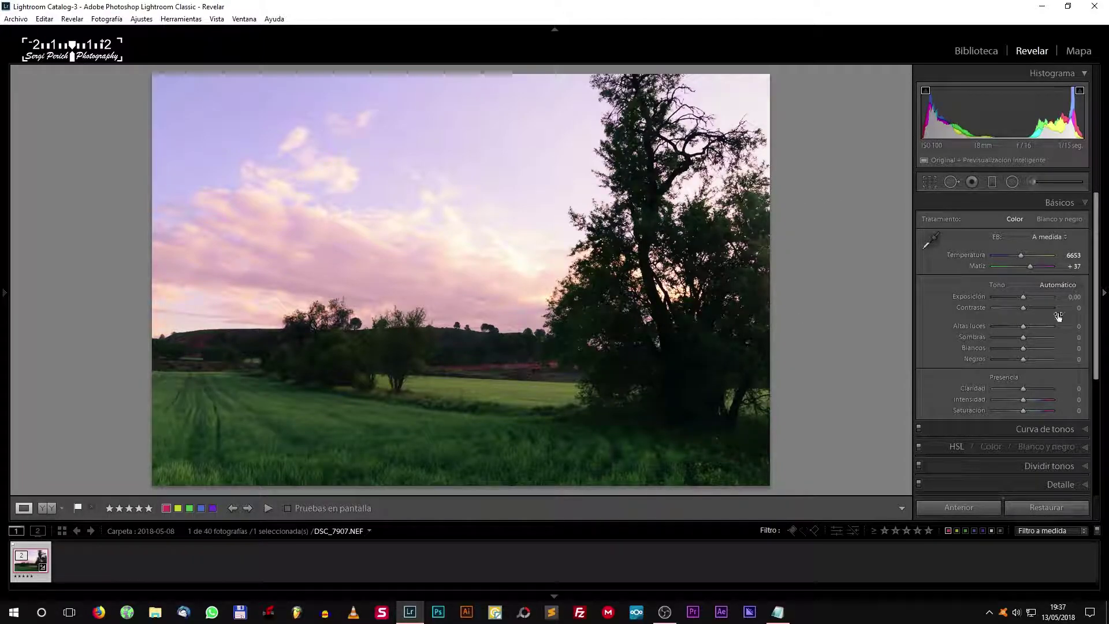
drag(1023, 297, 1019, 296)
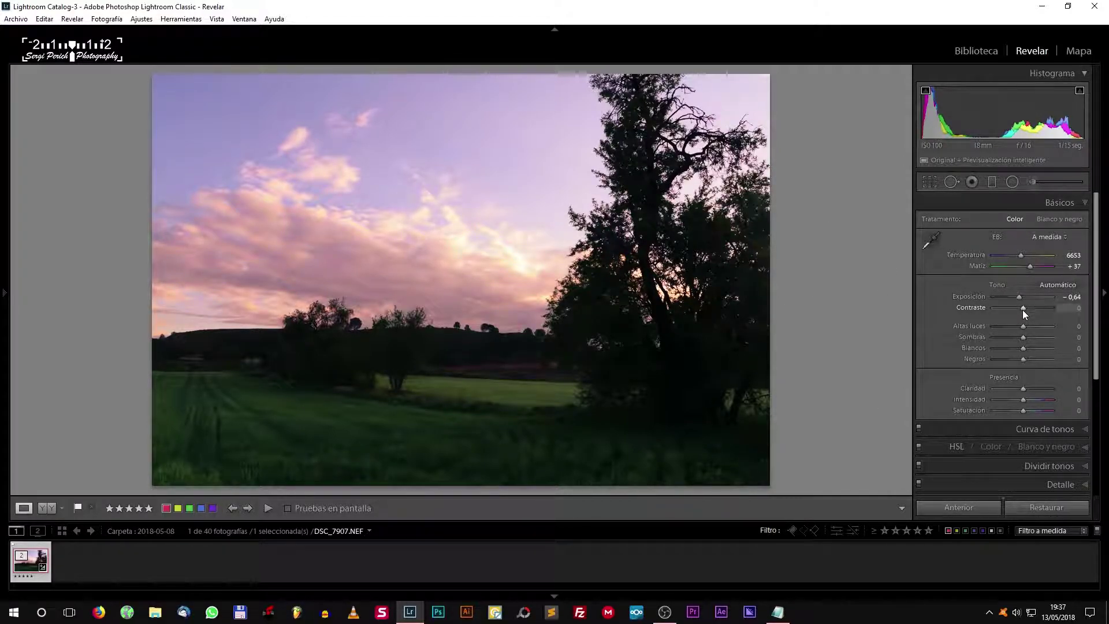
- Set Contrast -17, Highlights -76, Shadows +47 and Whites +13 in the Basic panel
drag(1022, 310, 1018, 312)
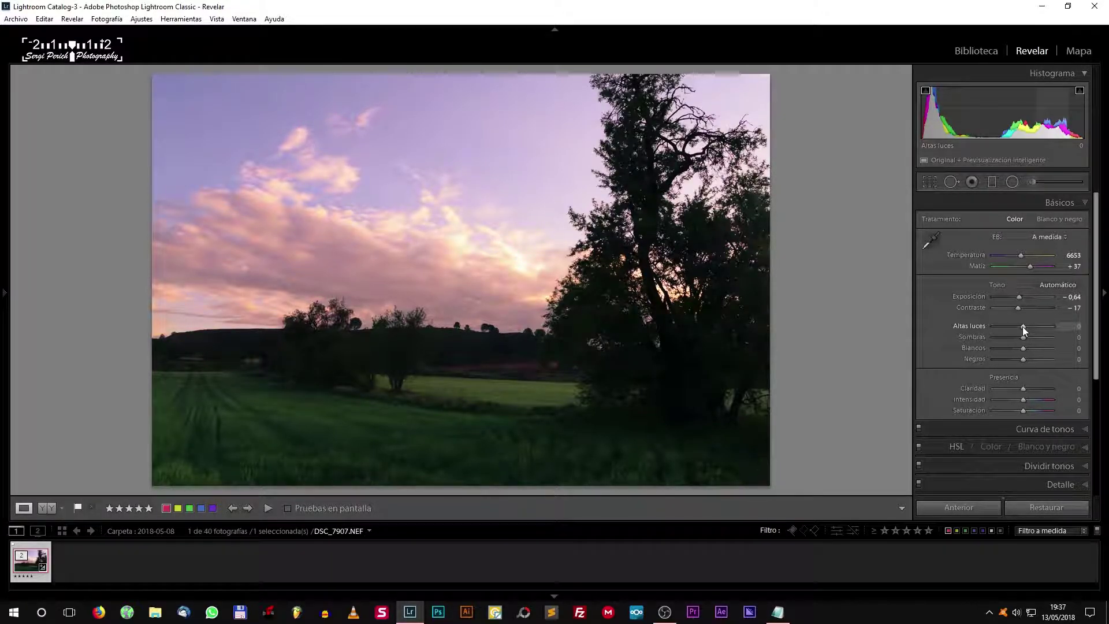
drag(1022, 327, 1005, 328)
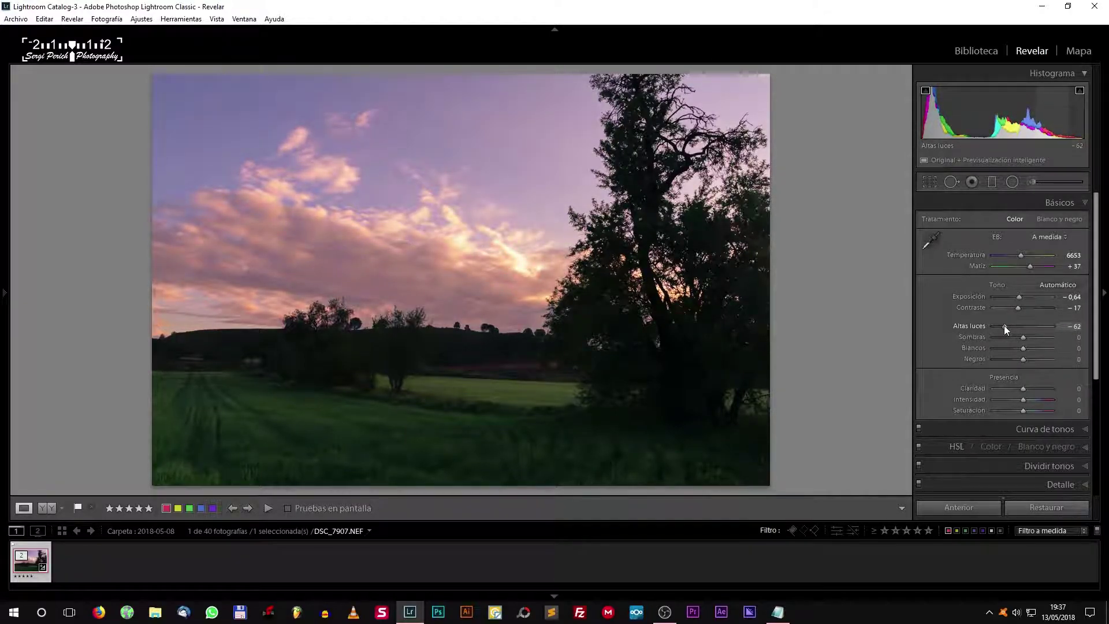
drag(1005, 328, 999, 324)
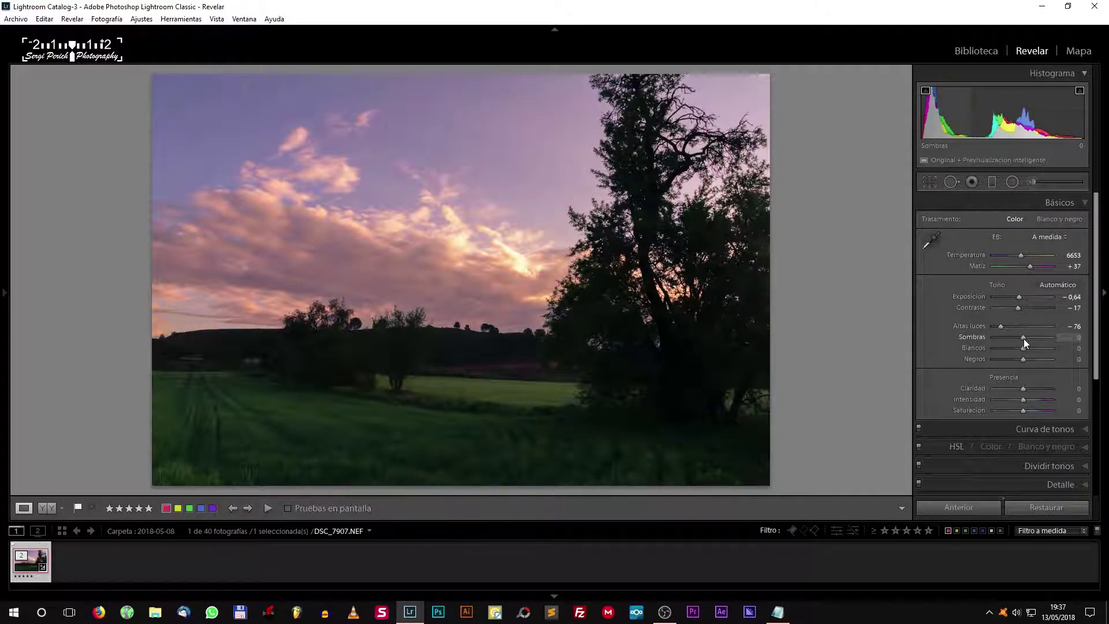
drag(1023, 338, 1037, 337)
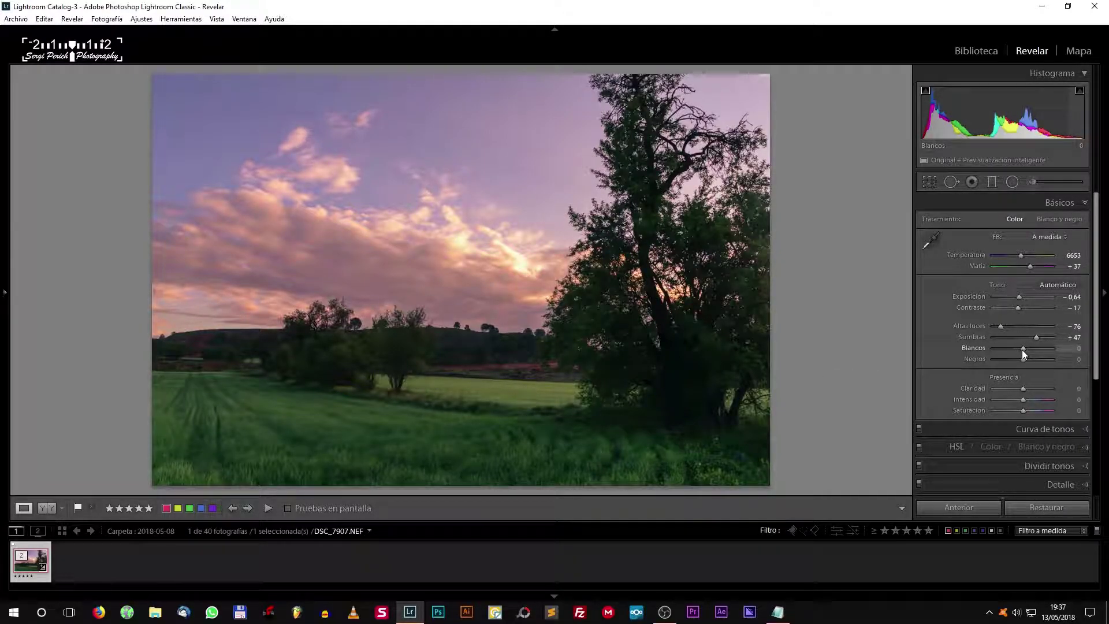
drag(1022, 352, 1026, 350)
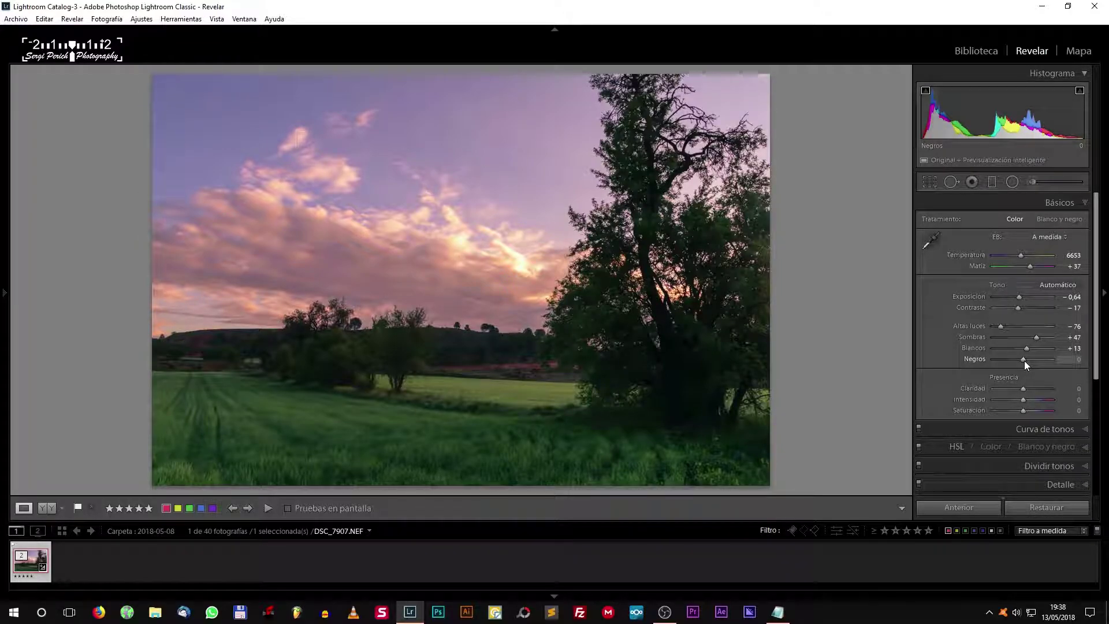
- Check black clipping with the Alt preview, then set Blacks to -3
scroll(1023, 360, down, 3)
key(alt)
alt+click(1023, 360)
double_click(1024, 360)
scroll(1023, 359, down, 3)
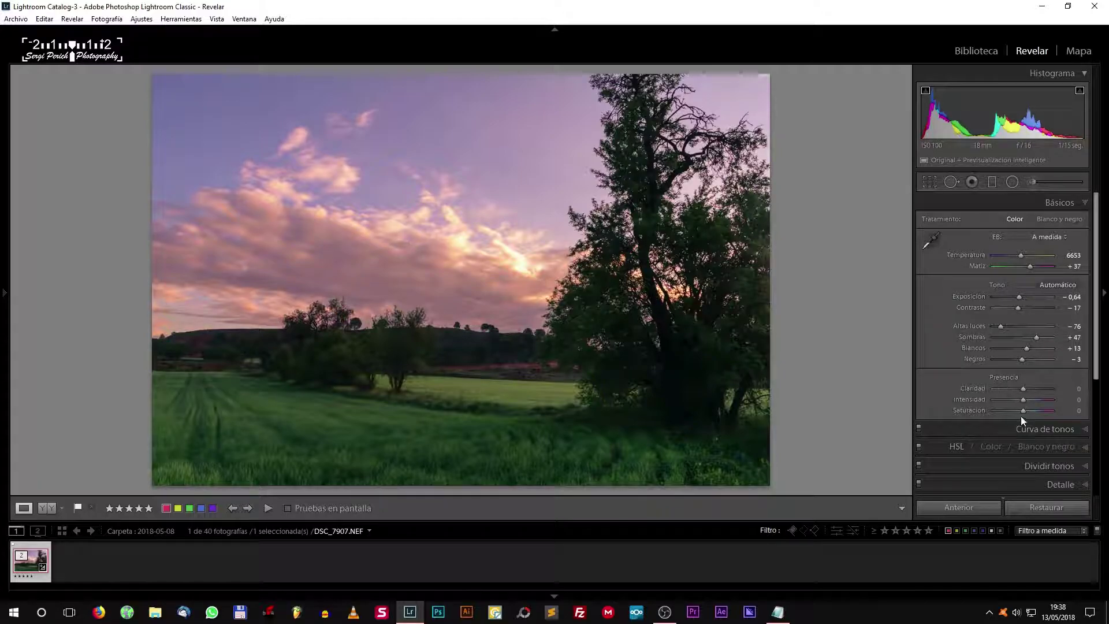
- Set Presence to Clarity +29, Vibrance +19 and Saturation +5
drag(1023, 392, 1031, 392)
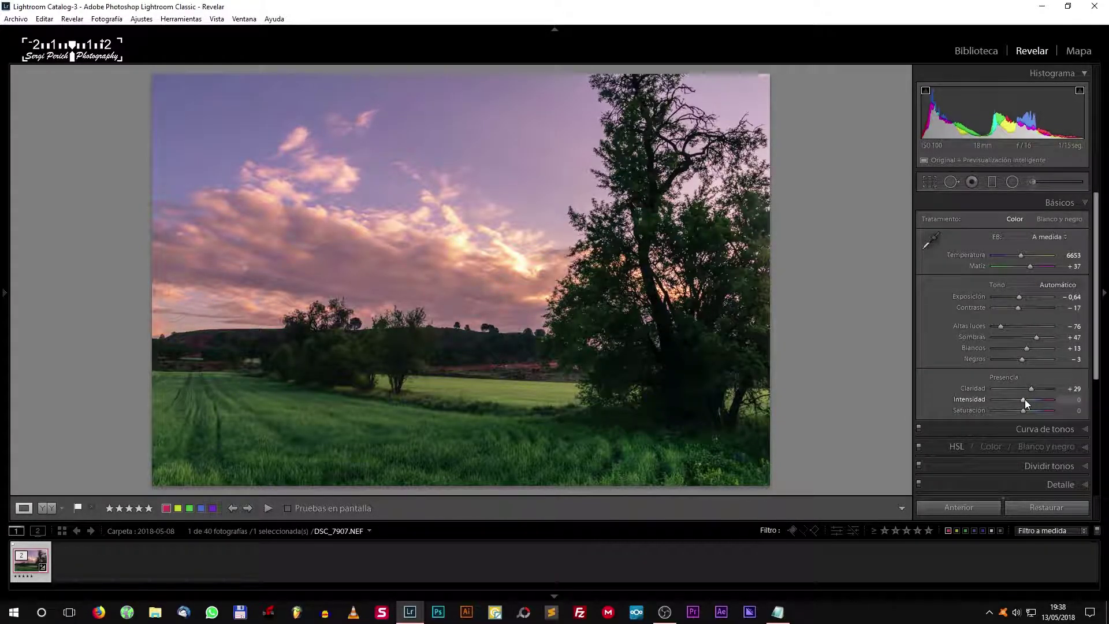
drag(1025, 399, 1031, 400)
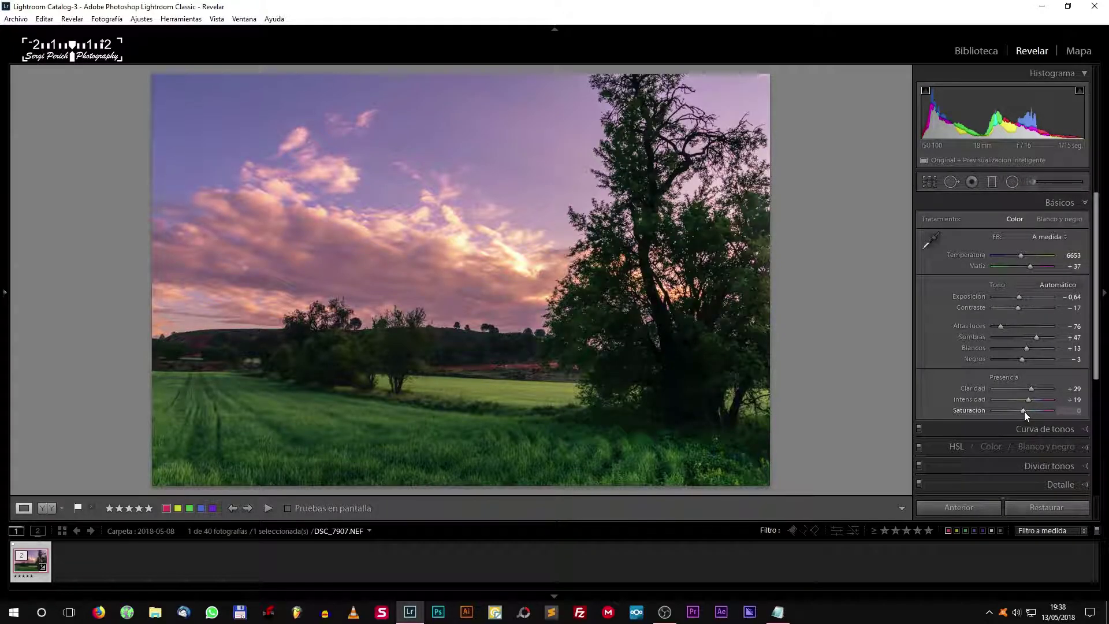
click(1024, 411)
- Compare the photo in Before/After view, return to single view, and collapse Basic
key(y)
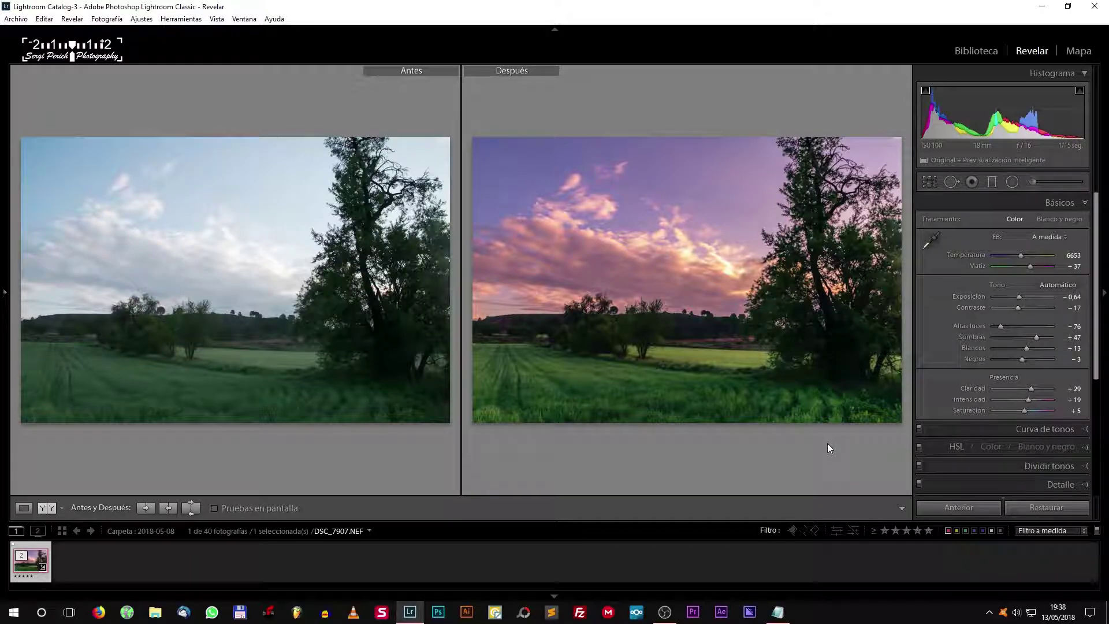
key(y)
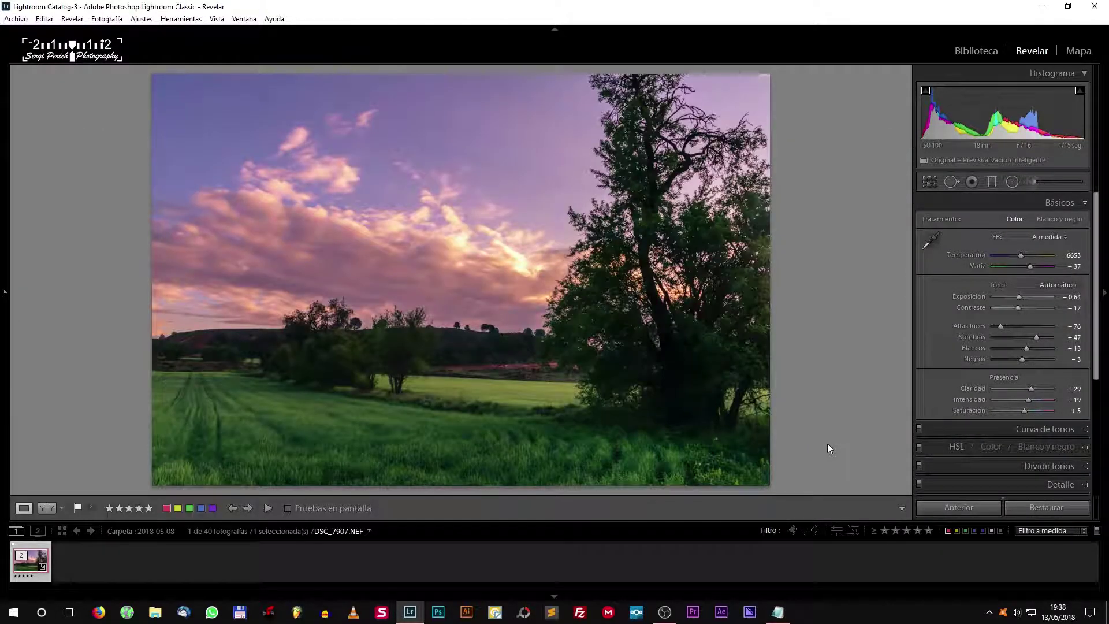
click(1052, 202)
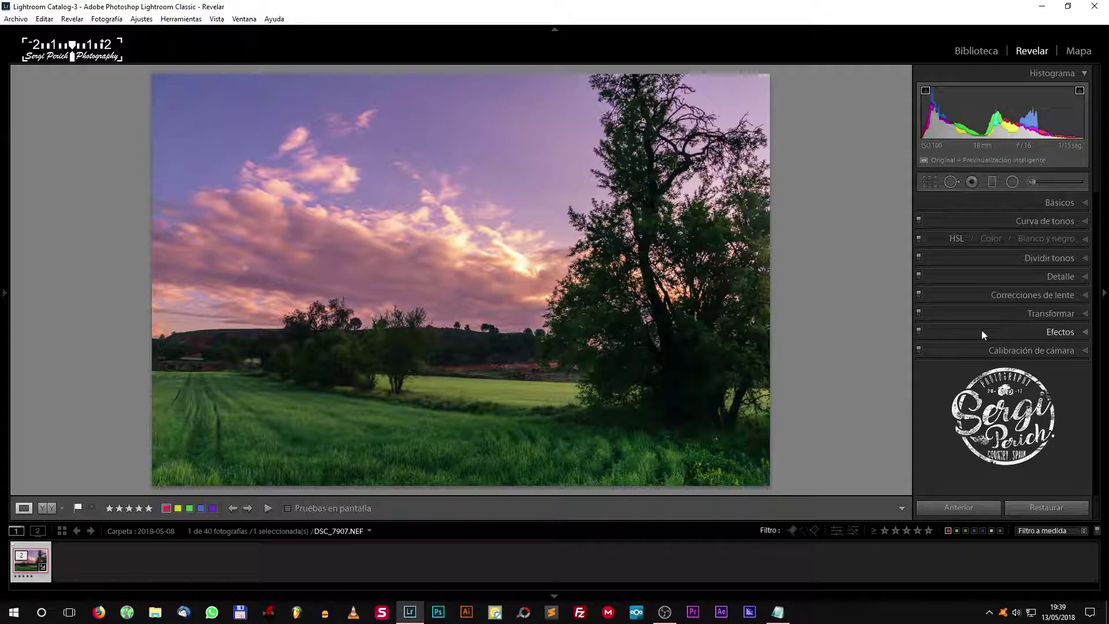
- Expand and collapse the Transform panel, then activate the Crop and Straighten tool
click(1038, 313)
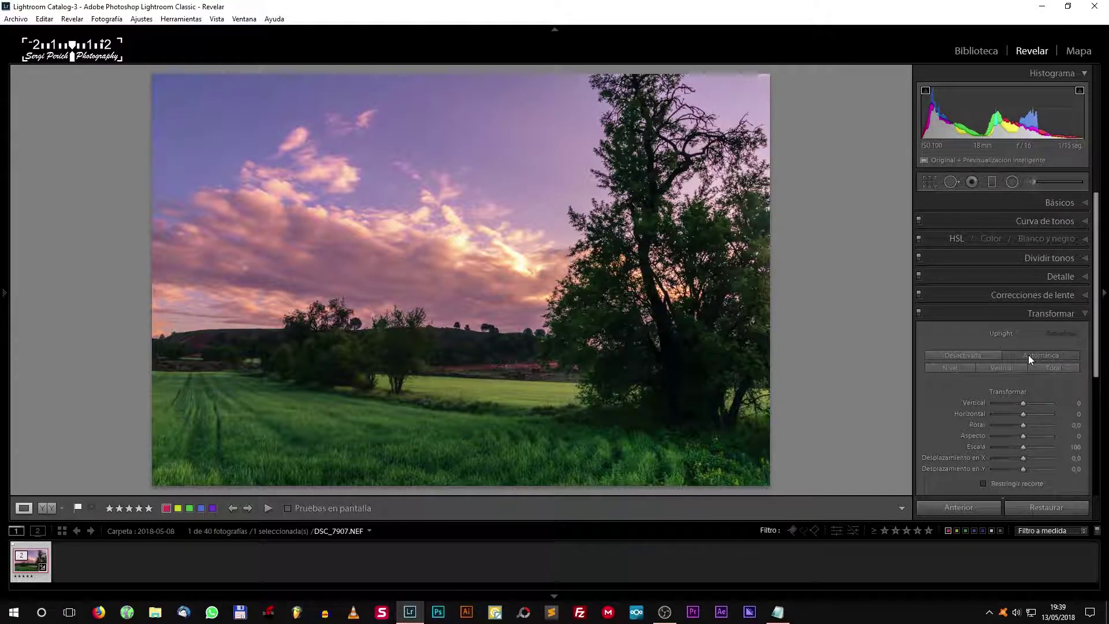
click(1034, 313)
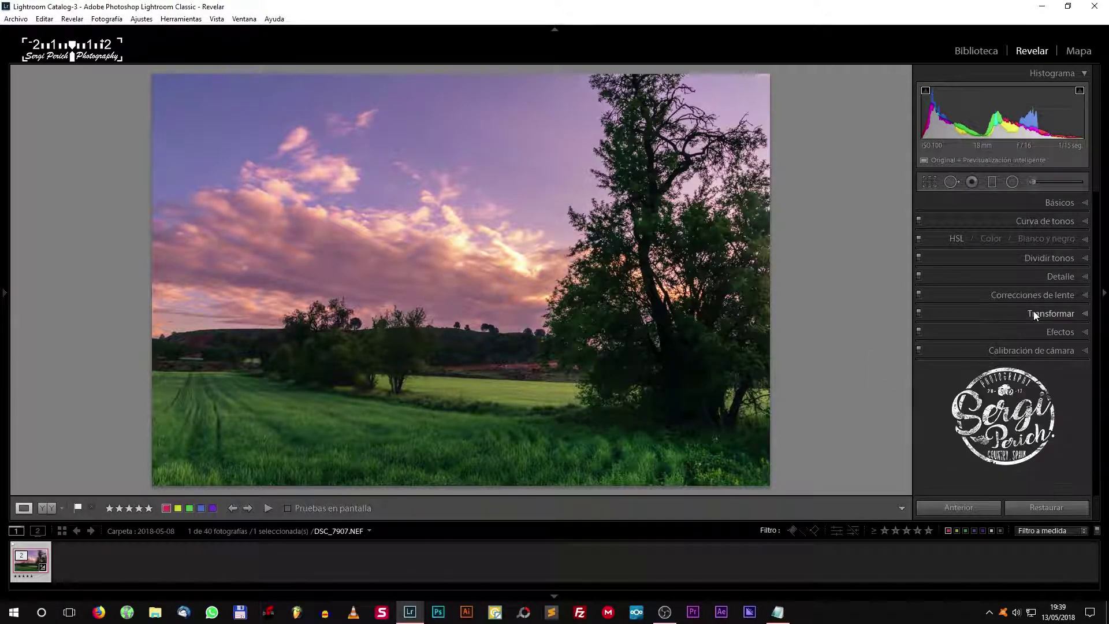
click(930, 182)
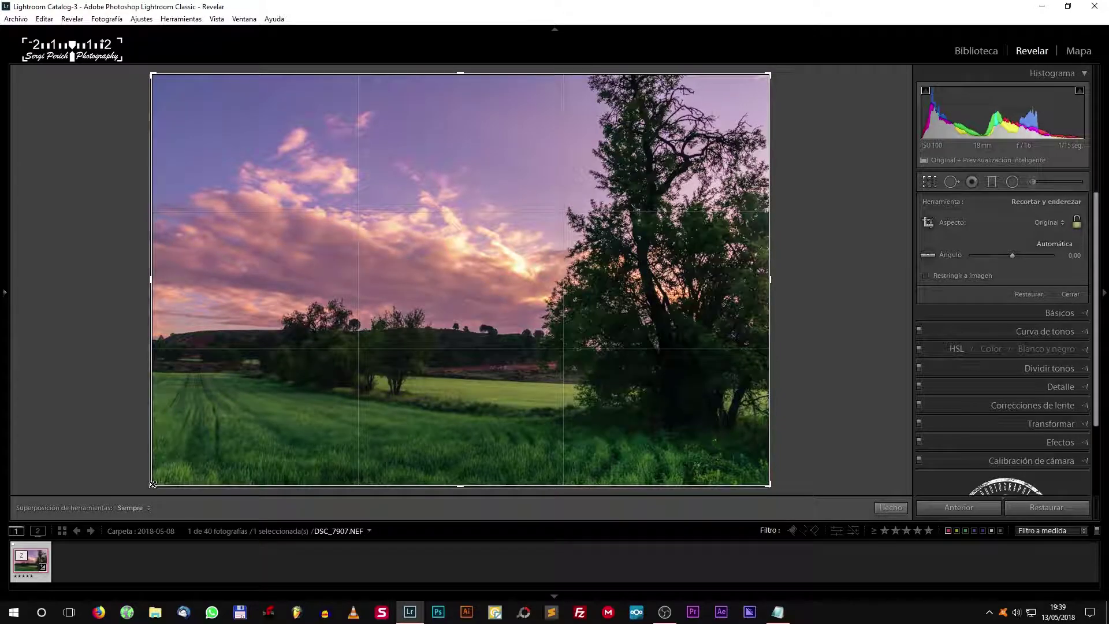
- Tighten the crop from the bottom-left corner, commit it, and compare Before/After
mouse_move(153, 484)
mouse_down()
mouse_move(133, 488)
mouse_move(163, 482)
mouse_up()
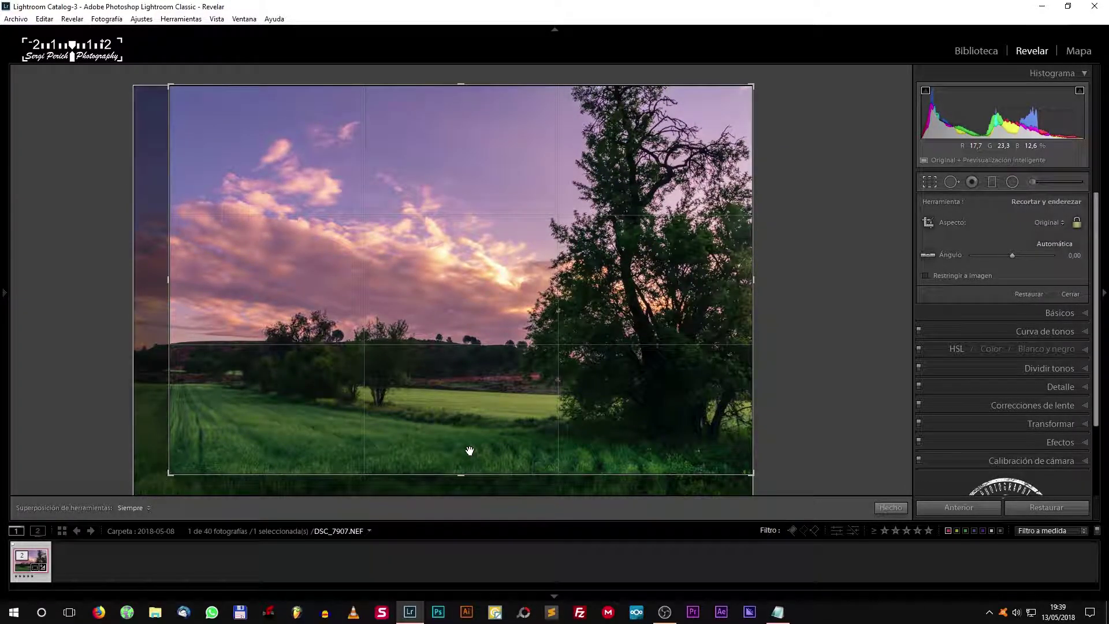
key(Return)
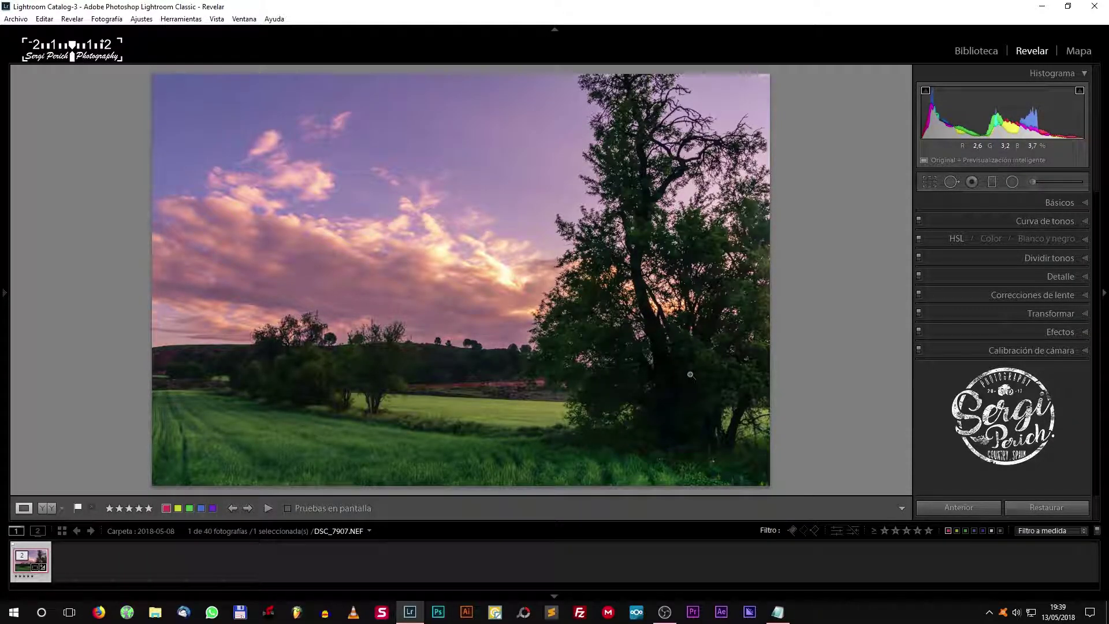
key(y)
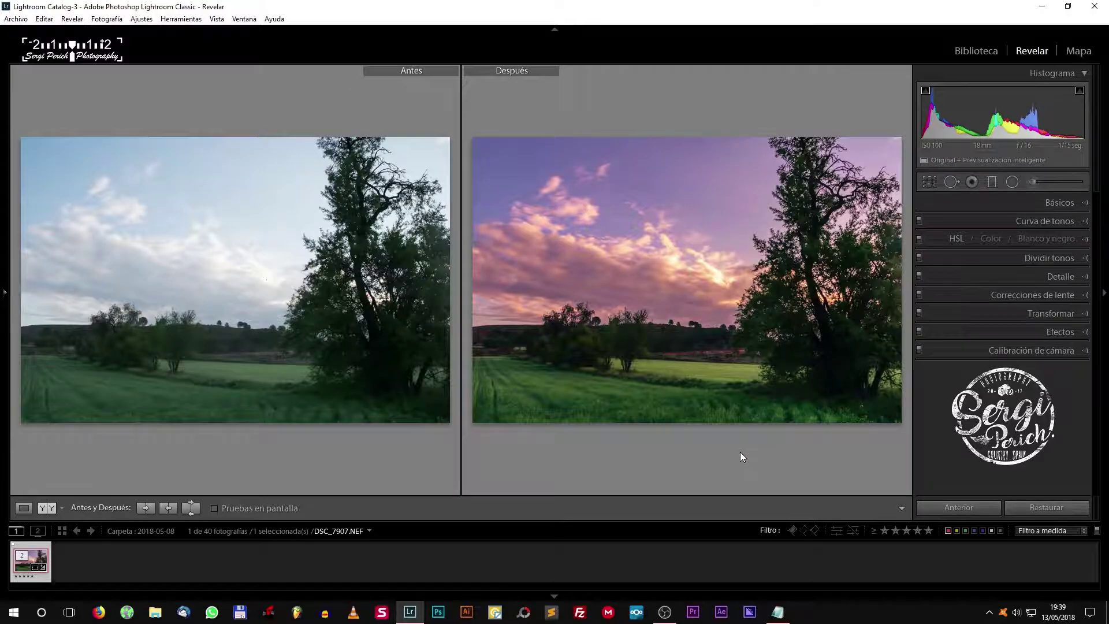
key(y)
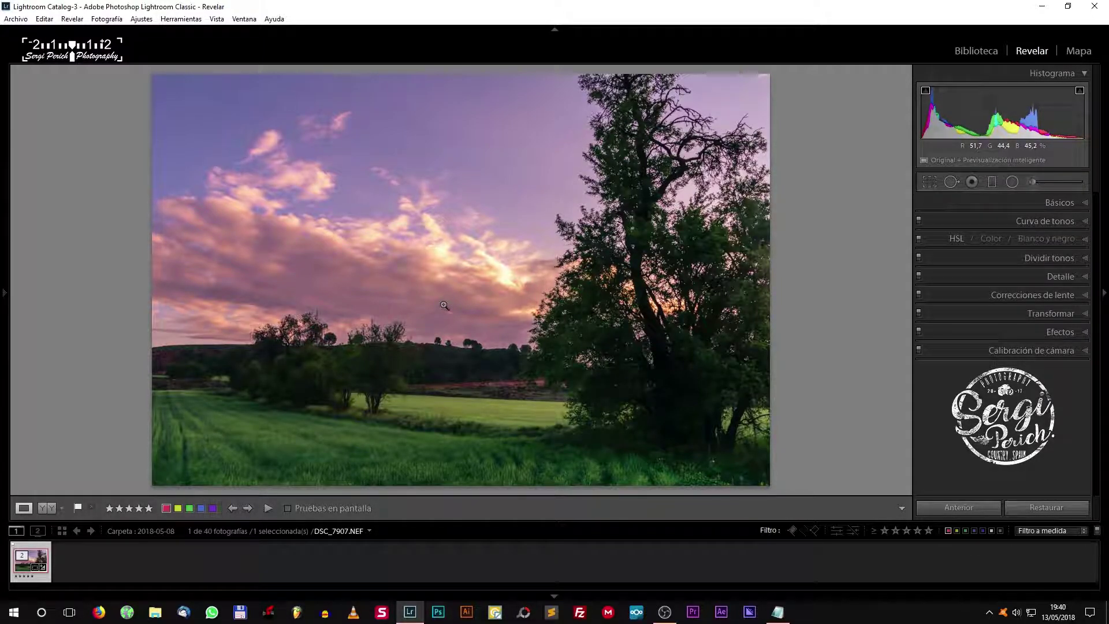
key(alt)
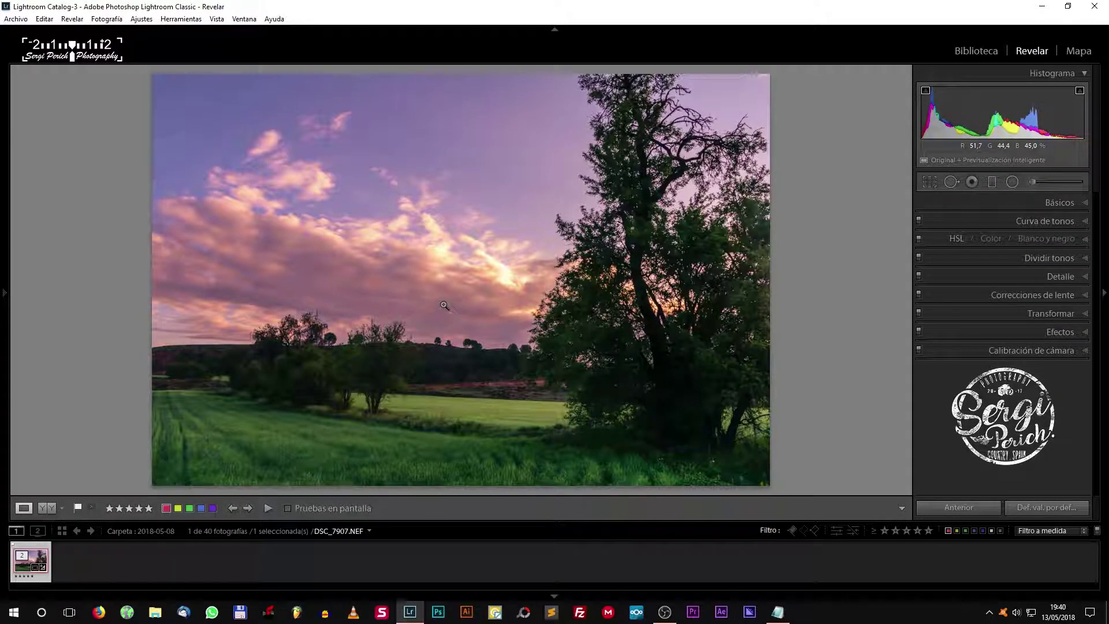